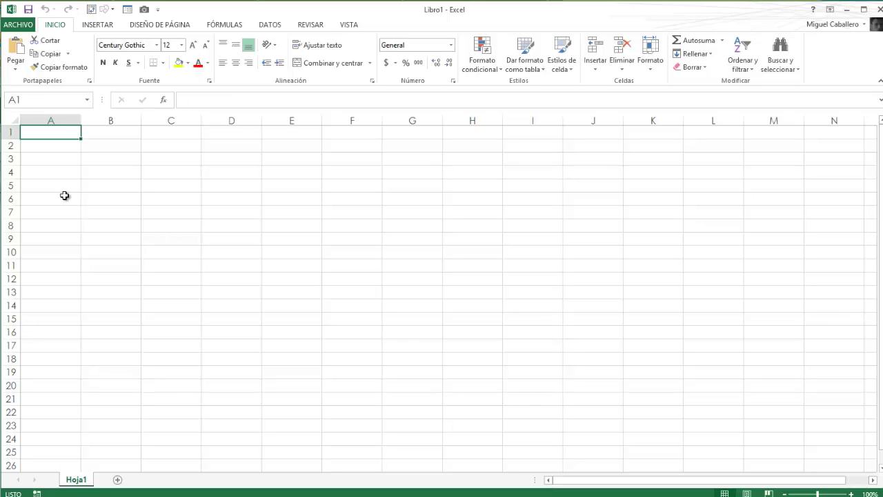
Step: Select cell C5, then make cell H2 the active cell
left_click(194, 190)
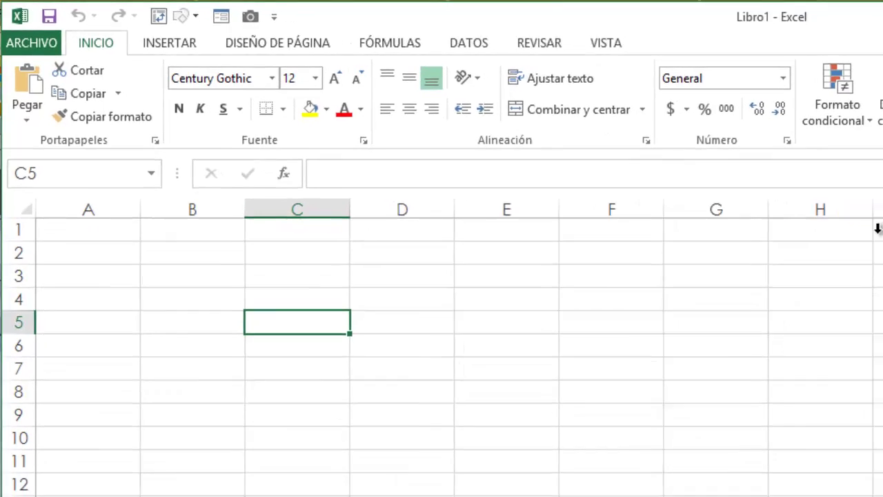
left_click(733, 218)
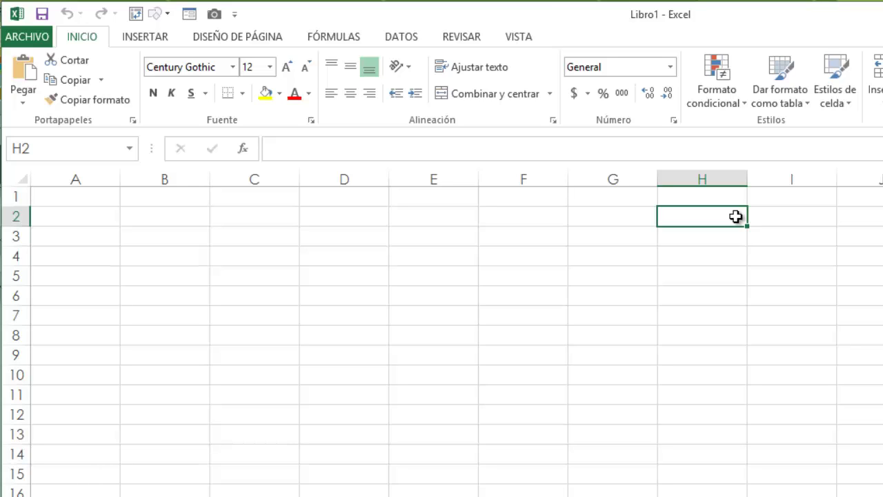
key("Right")
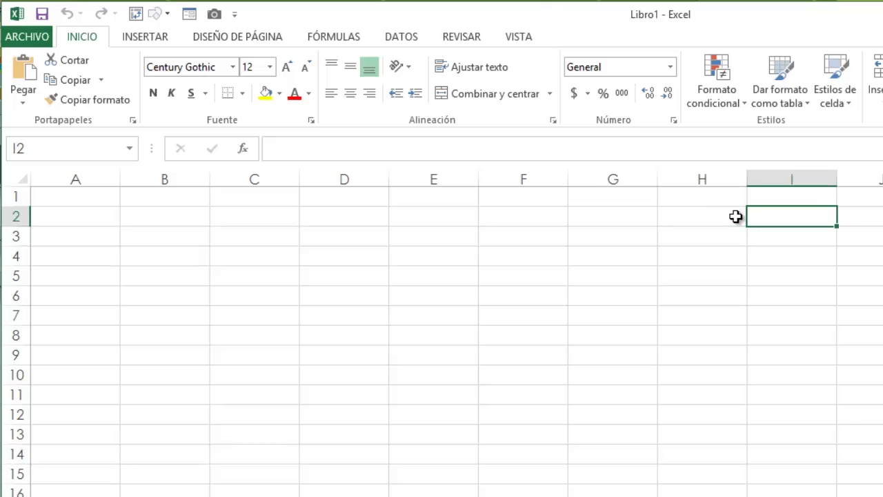
key("Right")
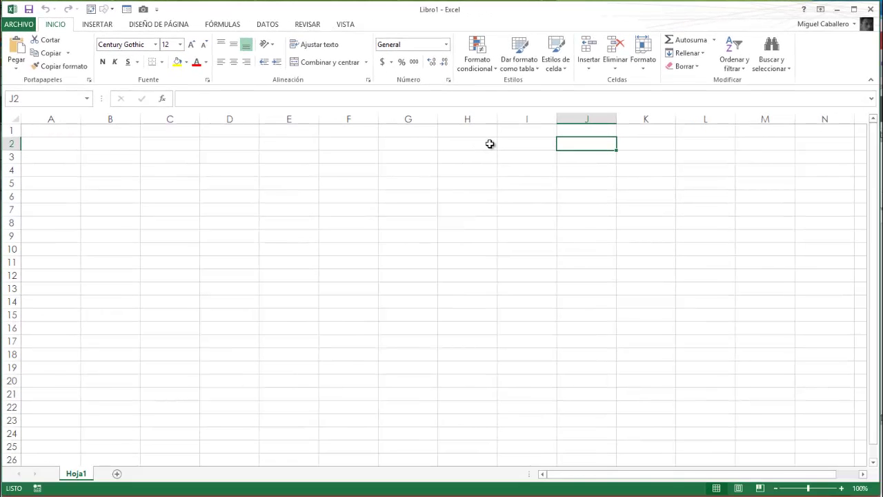
key("Left")
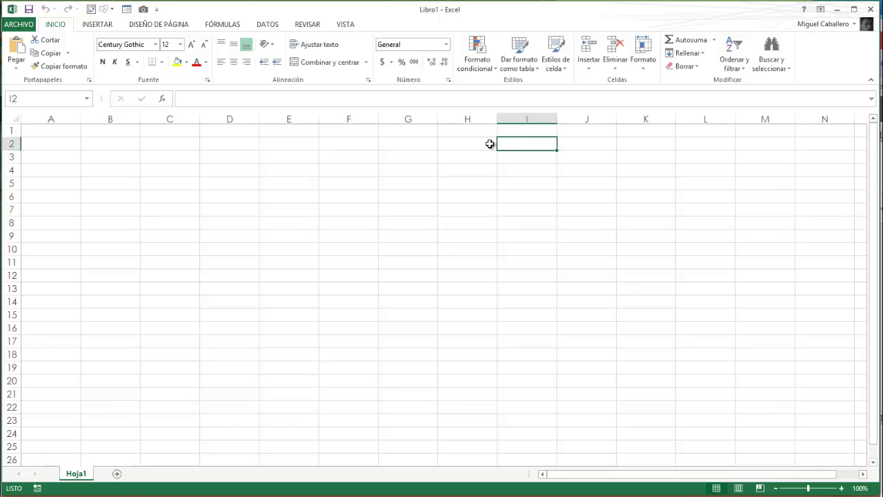
key("shift+Tab")
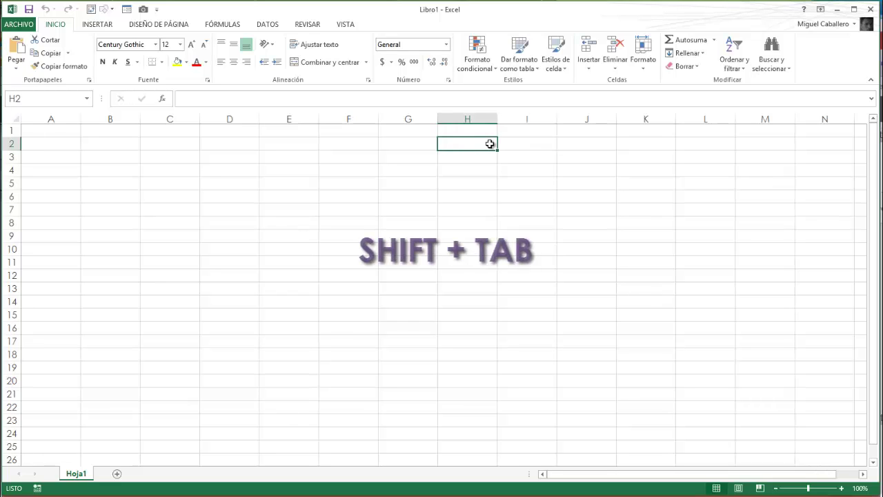
key("Return")
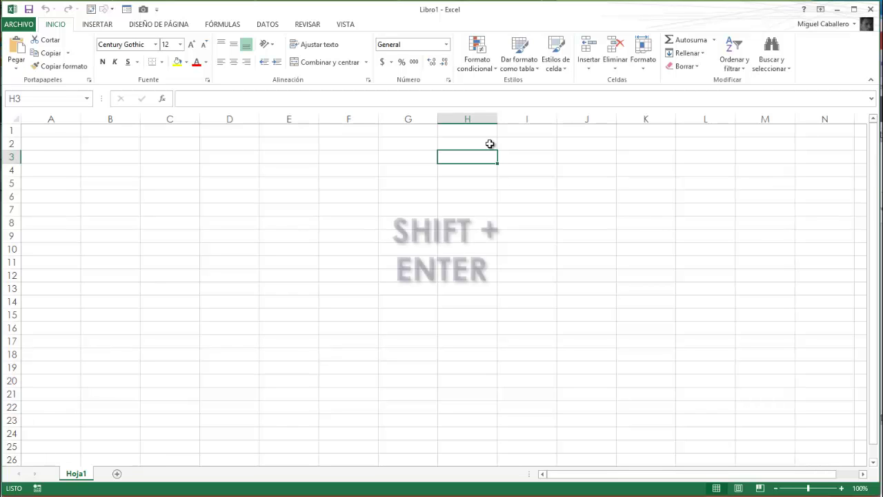
key("shift+Return")
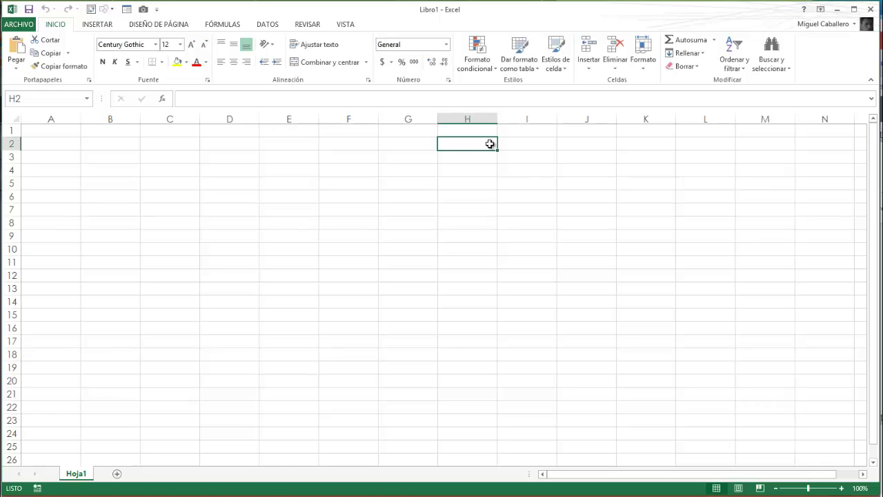
key("Page_Down")
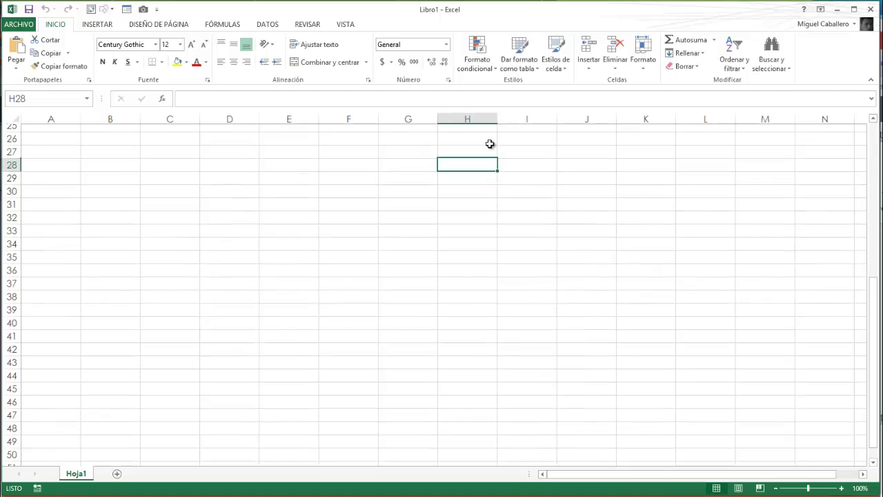
key("Page_Down")
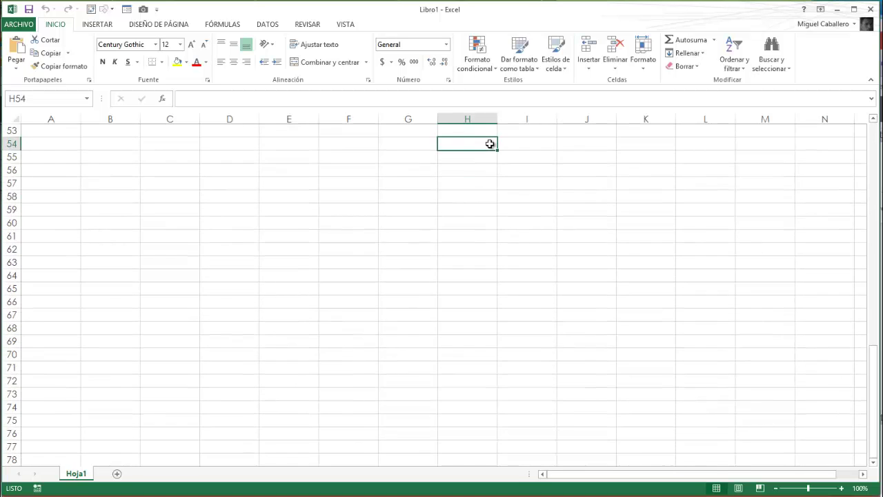
key("Page_Down")
key("Page_Down")
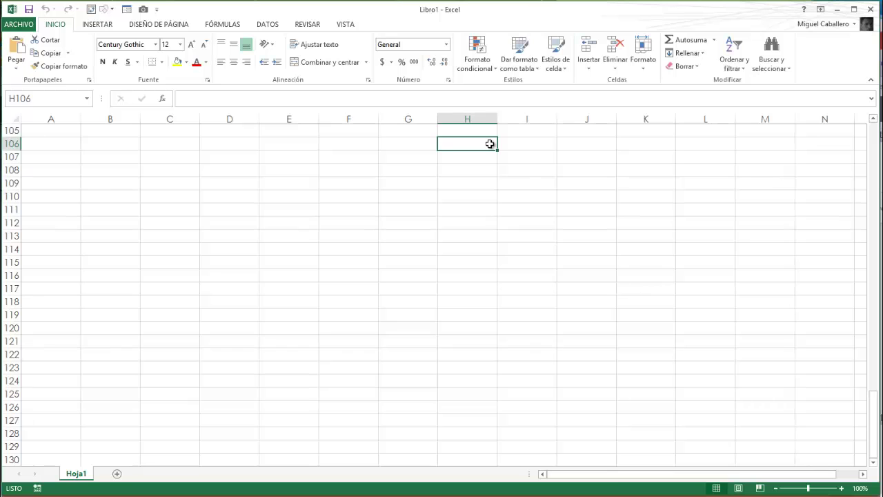
key("Page_Up")
key("Page_Up")
key("Page_Up")
key("Page_Up")
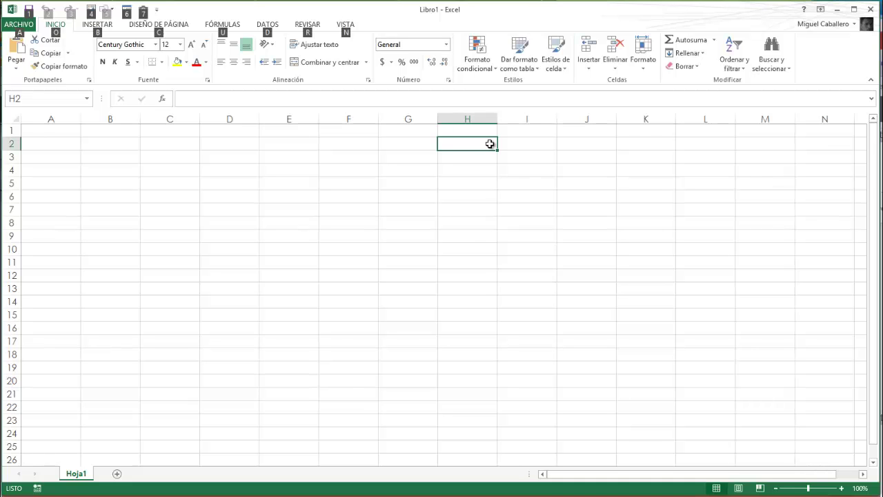
Step: Jump screen by screen right and left across the columns, ending at columns DW–EJ
key("alt+Page_Down")
key("alt+Page_Down")
key("alt+Page_Down")
key("alt+Page_Down")
key("alt+Page_Down")
key("alt+Page_Down")
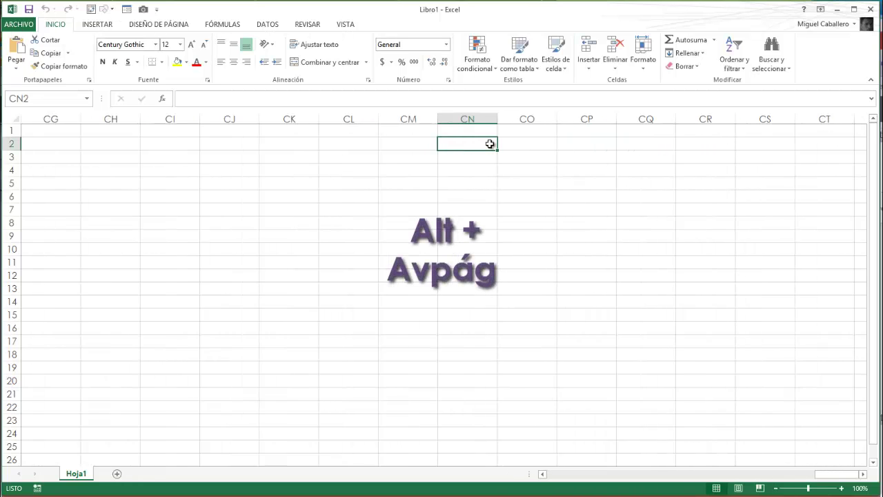
key("alt+Page_Down")
key("alt+Page_Down")
key("alt+Page_Down")
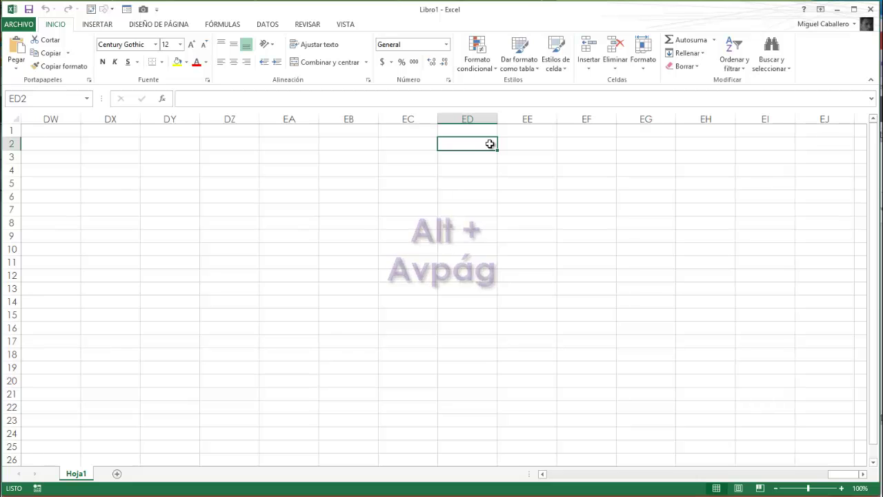
key("alt+Page_Up")
key("alt+Page_Up")
key("alt+Page_Up")
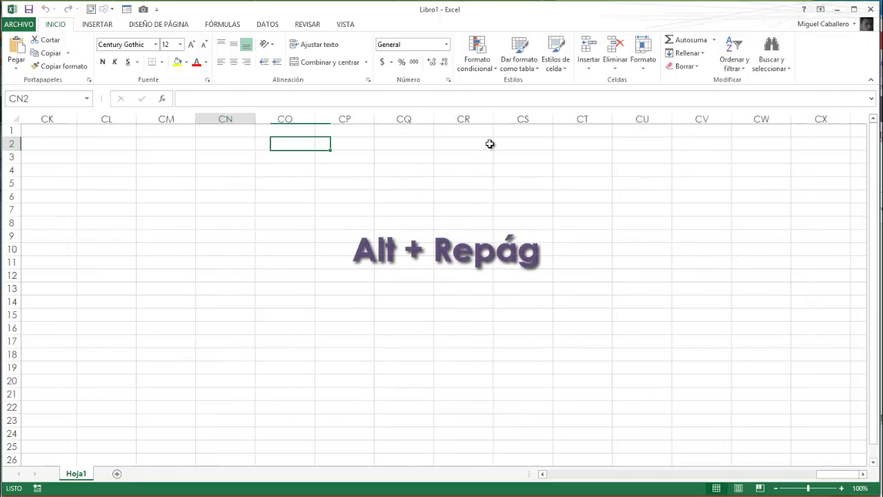
key("alt+Page_Up")
key("alt+Page_Up")
key("alt+Page_Up")
key("alt+Page_Up")
key("alt+Page_Up")
key("alt+Page_Up")
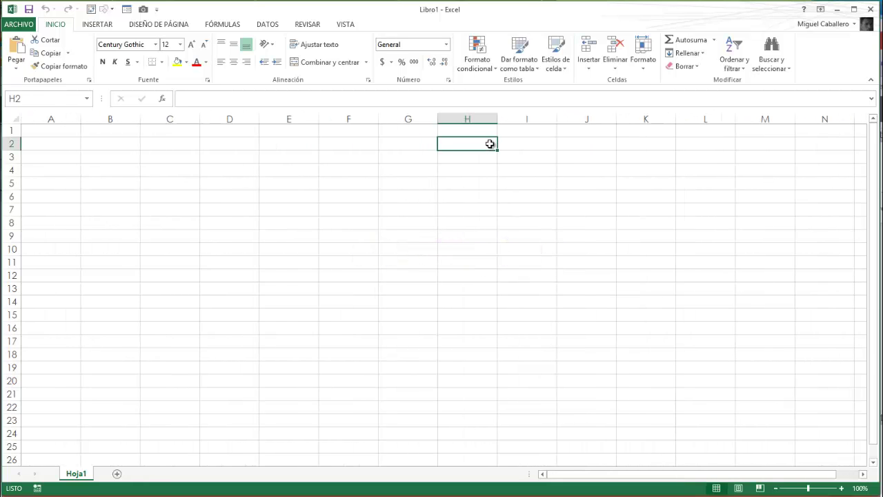
key("alt+Page_Down")
key("alt+Page_Down")
key("alt+Page_Down")
key("alt+Page_Down")
key("alt+Page_Down")
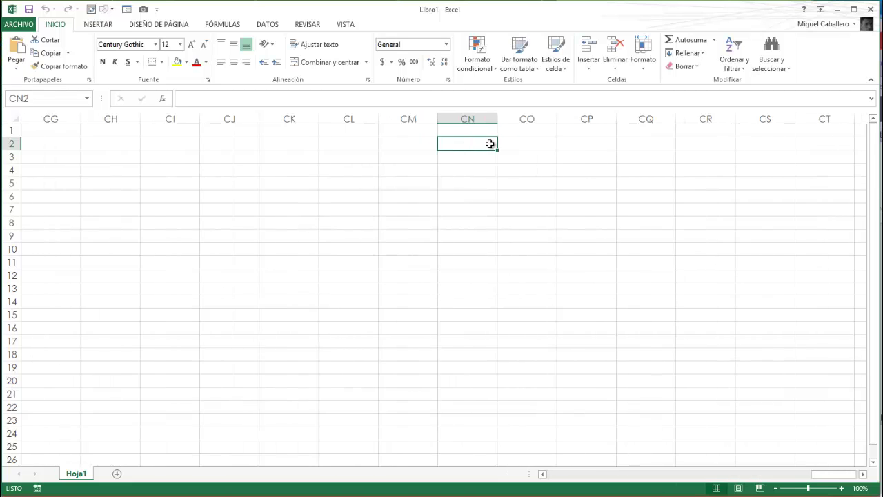
key("alt+Page_Down")
key("alt+Page_Down")
key("alt+Page_Down")
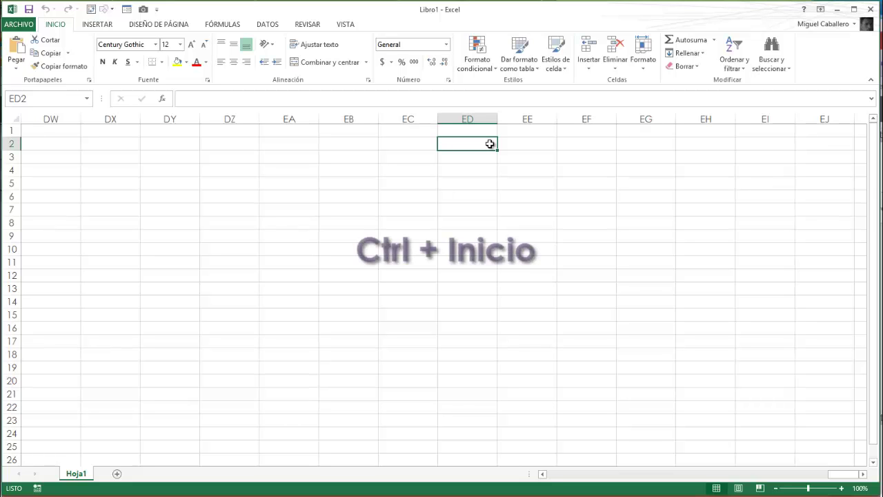
Step: Return to cell A1 and move the active cell down and across to C3
key("ctrl+Home")
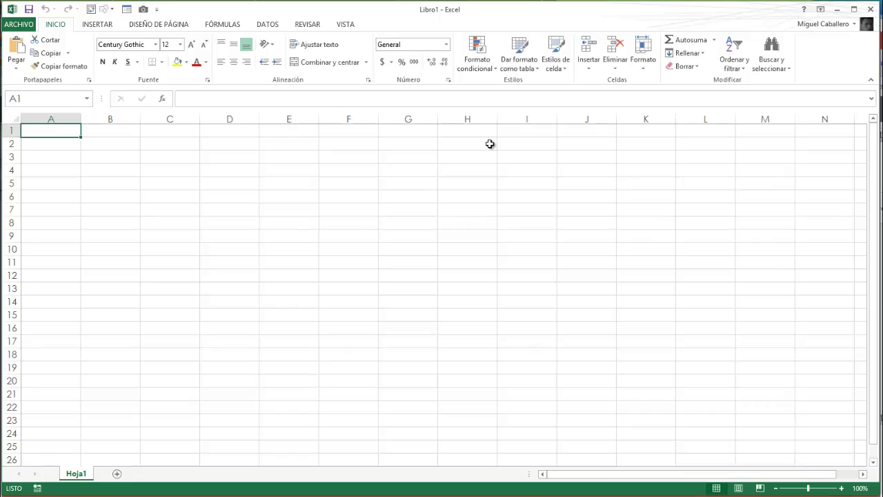
key("Down")
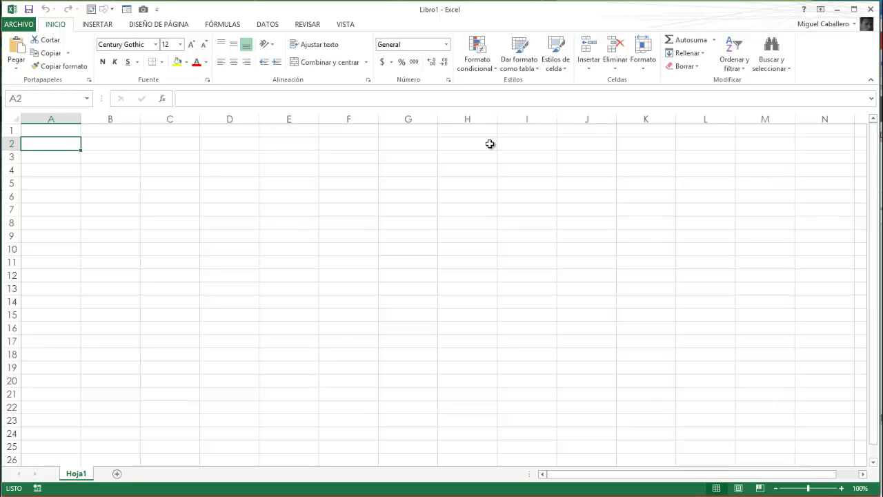
key("Right")
key("Right")
key("Down")
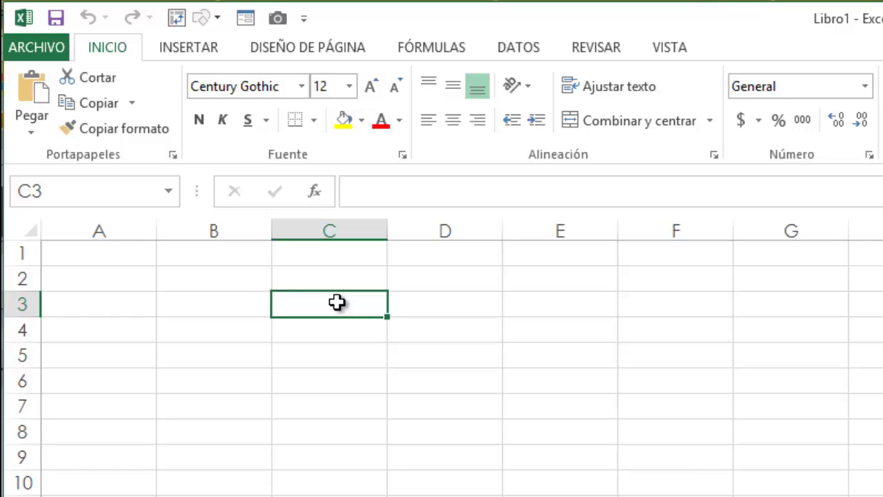
Step: Enter TEXTO in cell C3
double_click(337, 302)
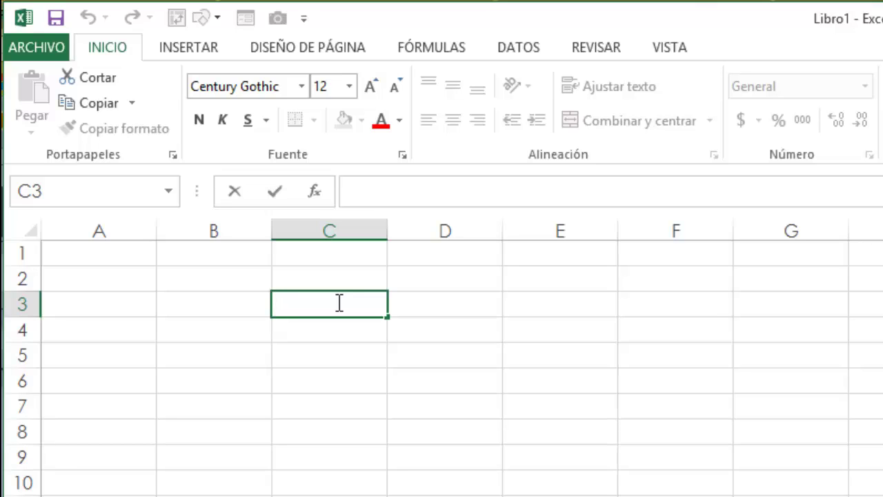
type("TEXTO")
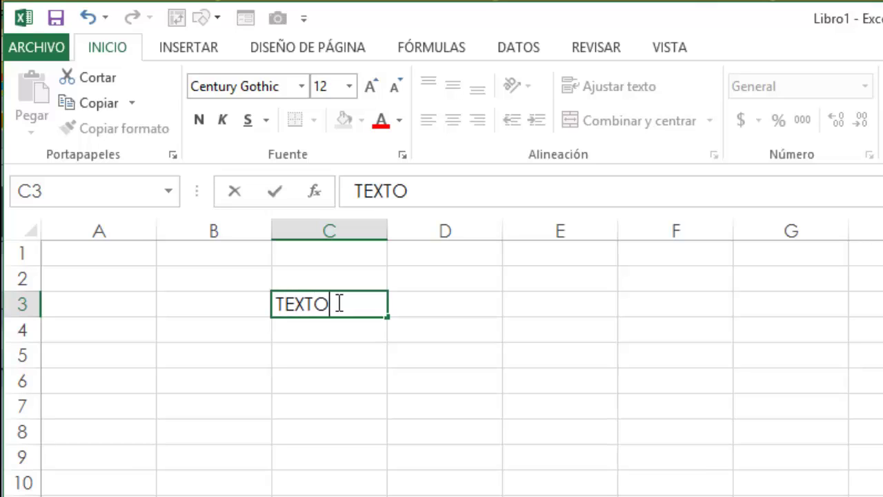
key("Return")
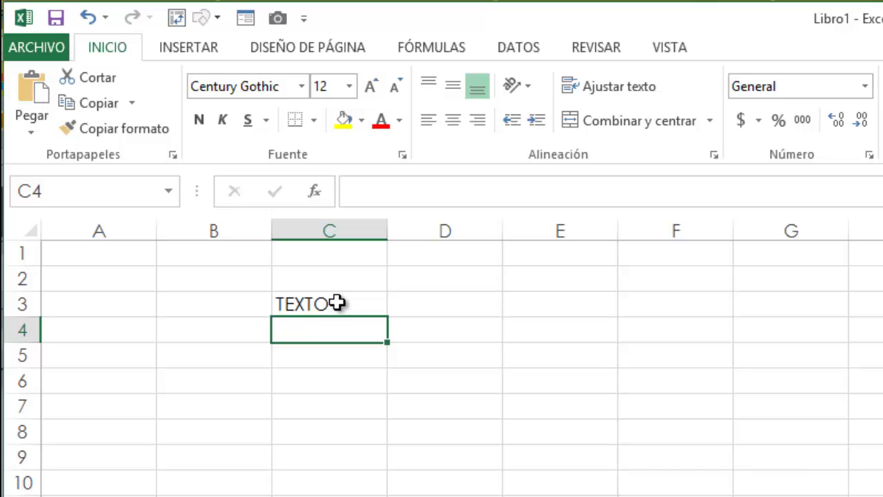
Step: Enter Texto1 in cell C4, fixing the autocompleted characters
key("F2")
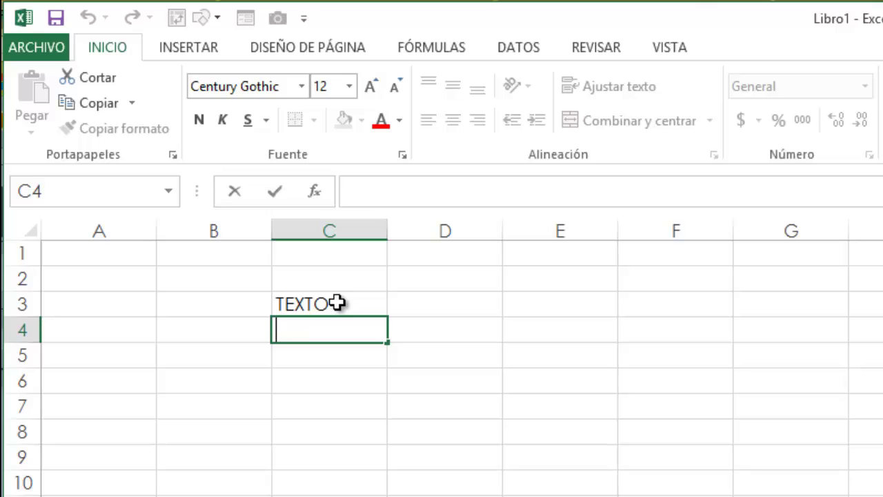
type("TX")
key("BackSpace")
type("exto1")
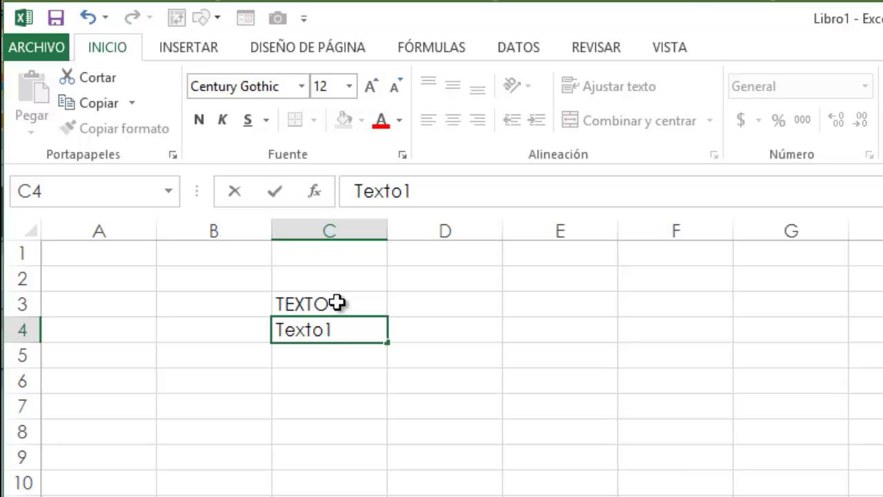
key("Tab")
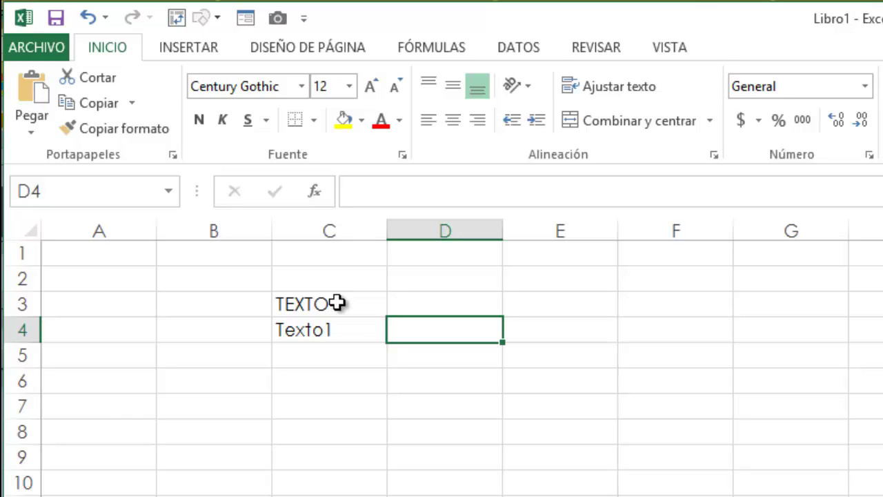
Step: Enter contendio in cell D4
left_click(370, 191)
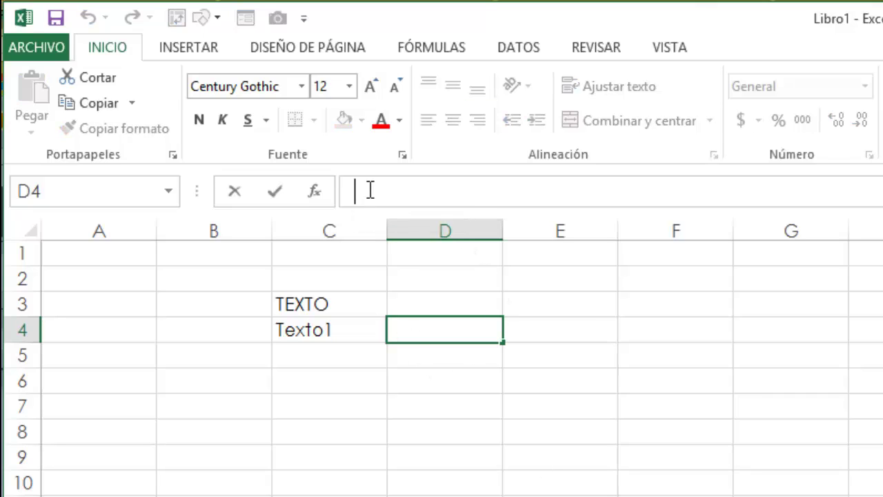
type("conten")
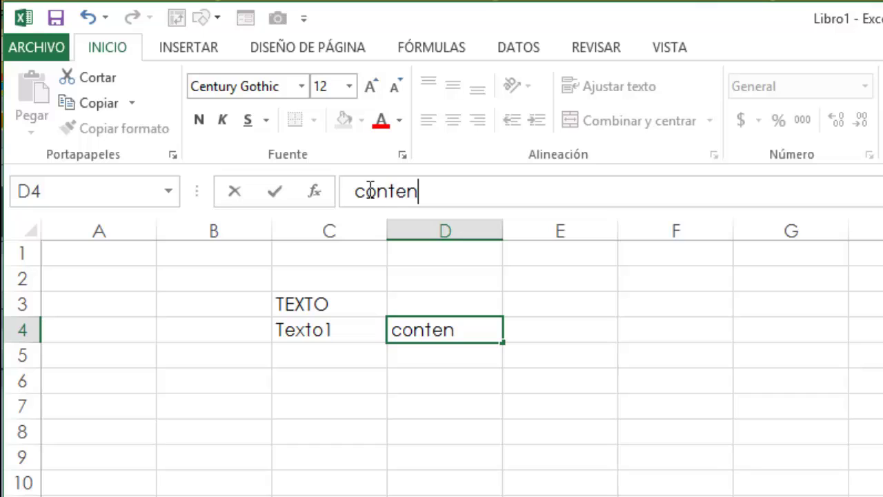
type("dio")
key("Return")
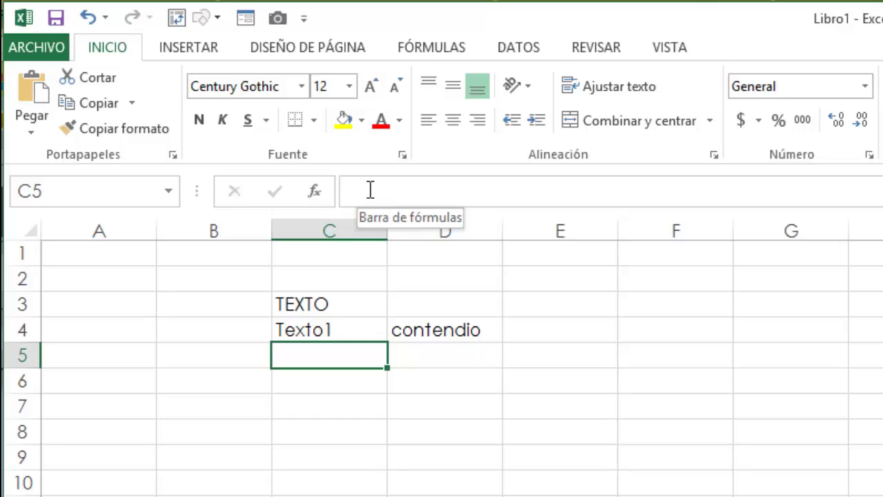
Step: Enter contenido2 in cell D8, correcting a typo
key("Down")
key("Down")
key("Down")
key("Right")
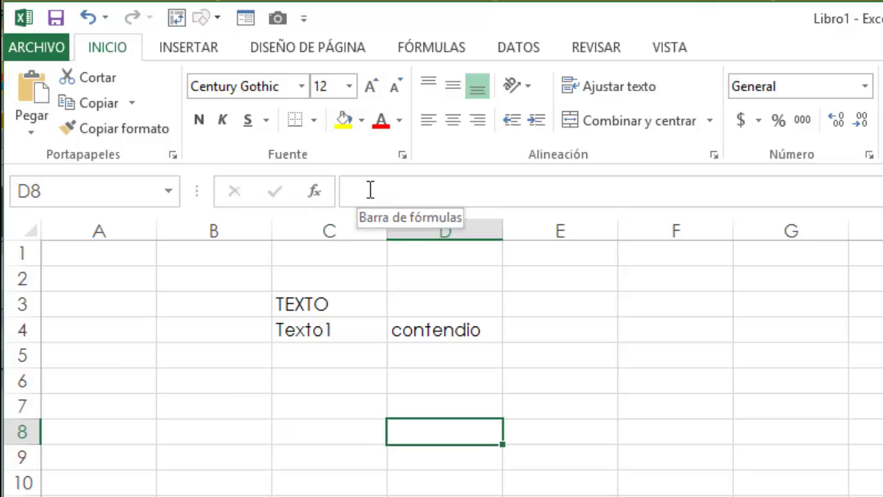
type("c")
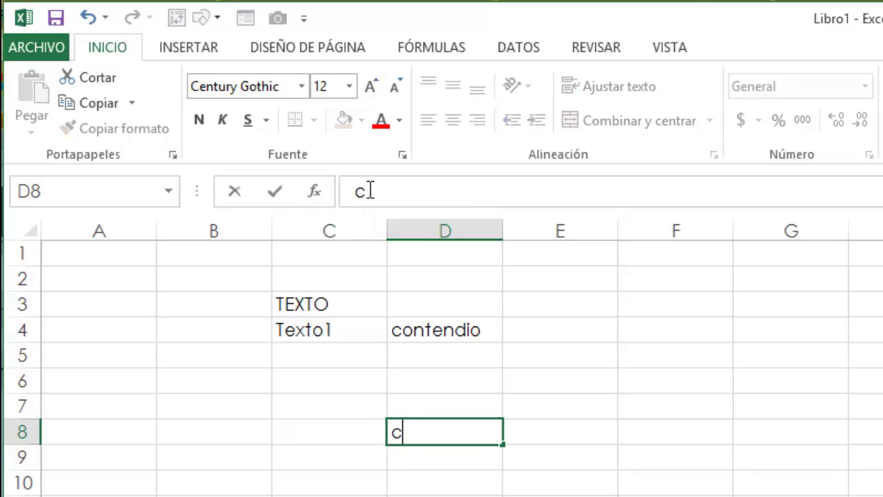
type("on")
key("BackSpace")
type("on")
type("tenido2")
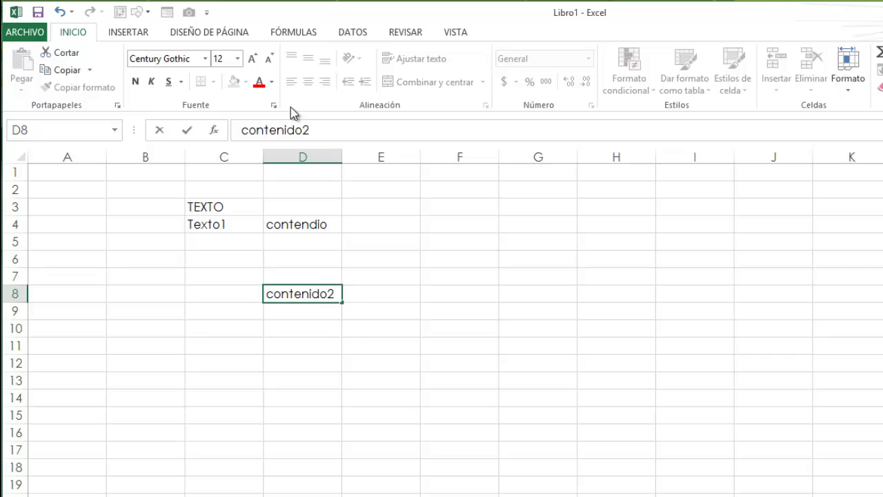
key("Left")
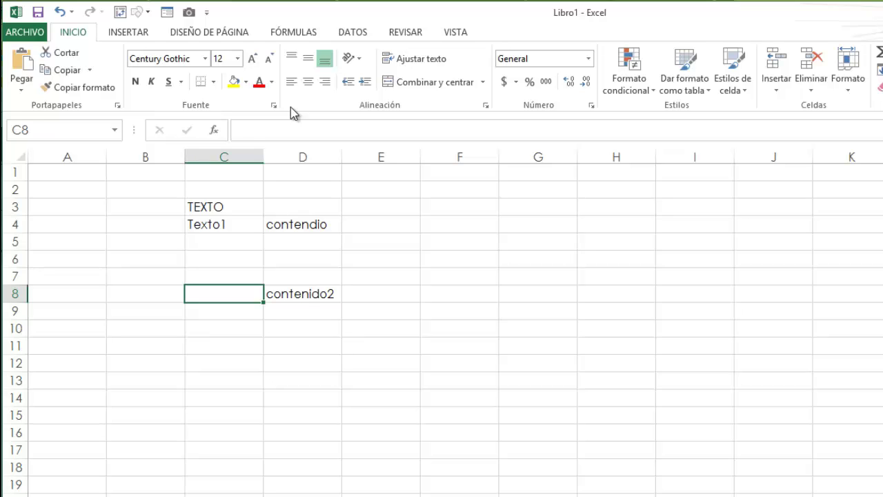
Step: Enter contenido3 in cell C8, then select the empty cell F11
type("contenido")
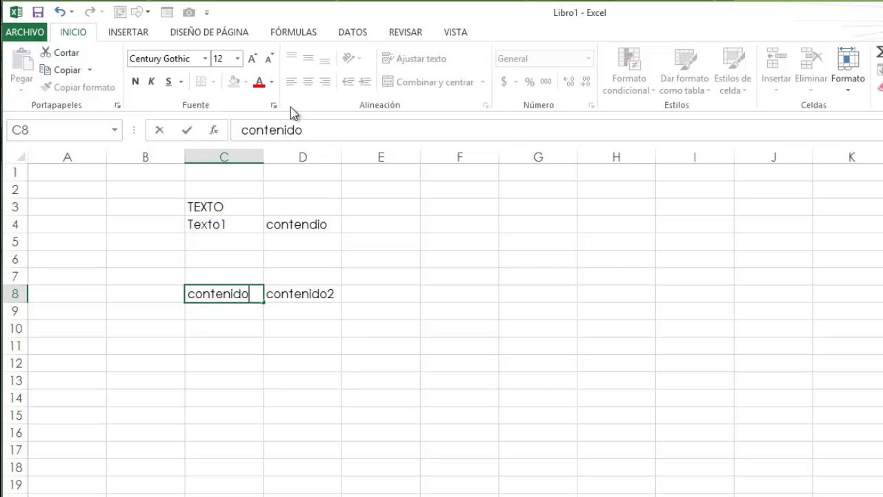
type("3")
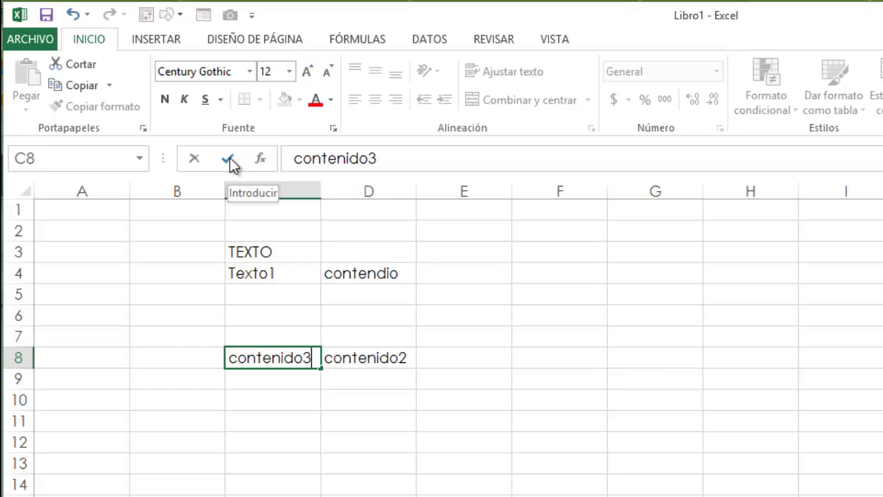
left_click(229, 160)
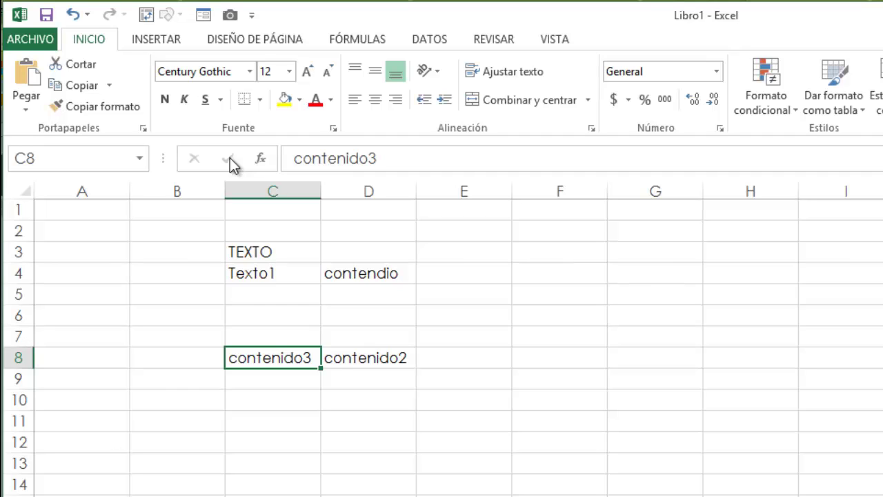
left_click(555, 414)
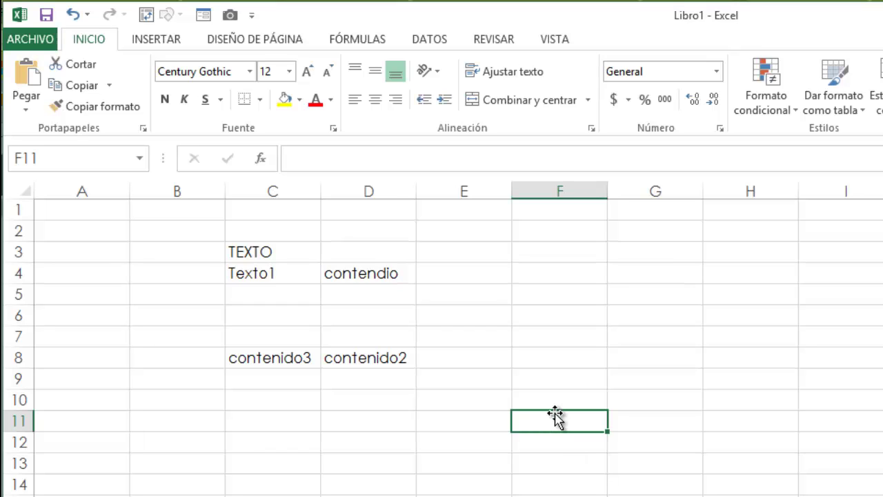
Step: Select the block F6:J15 and start editing its first cell
left_click(596, 315)
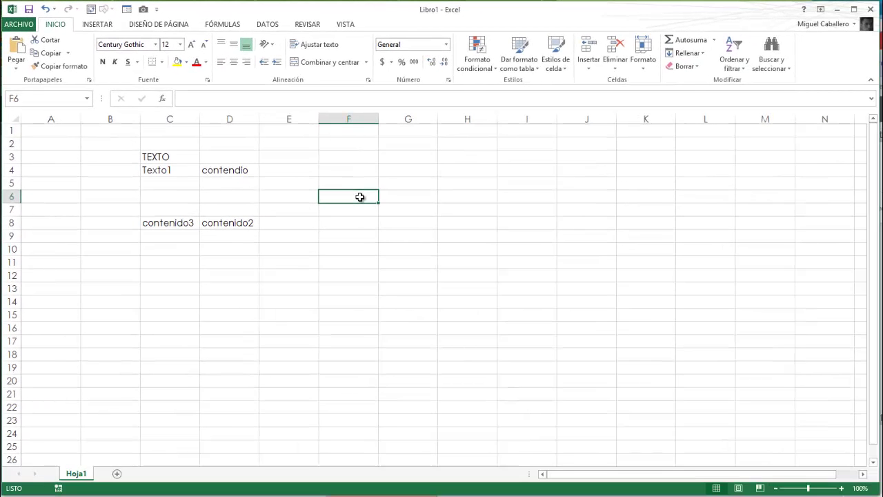
mouse_move(359, 197)
left_mouse_down()
mouse_move(570, 305)
mouse_move(601, 218)
mouse_move(609, 322)
left_mouse_up()
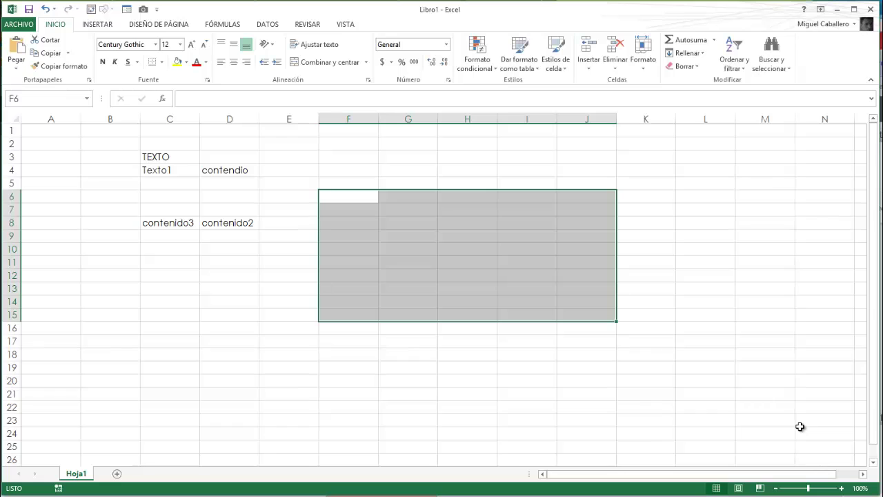
key("F2")
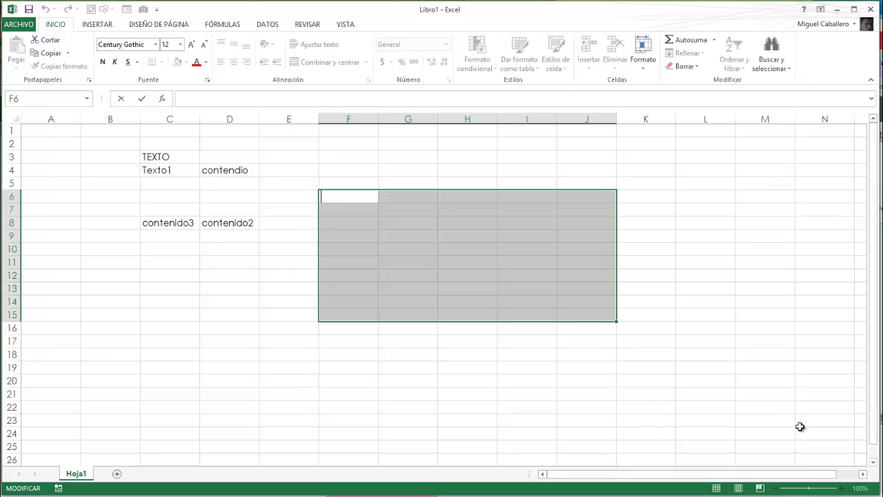
Step: Fill all 50 cells of F6:J15 with cont using Ctrl+Enter, then select C16
type("cont")
key("Escape")
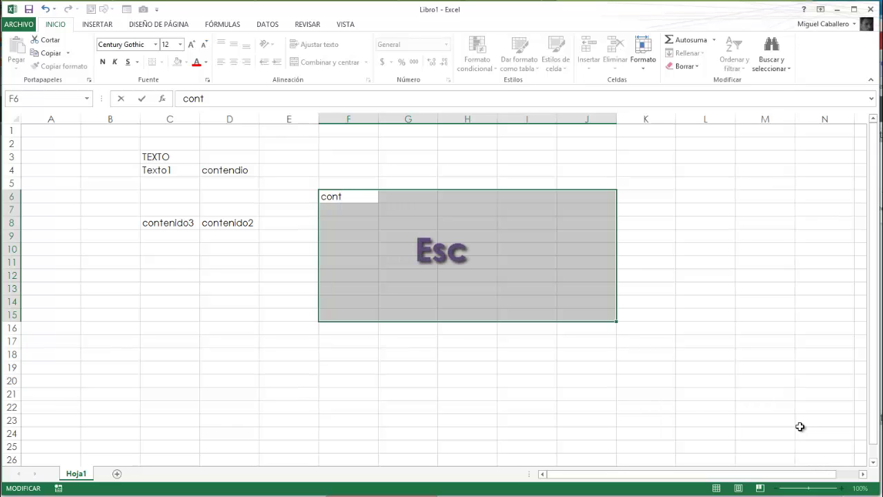
key("ctrl+Return")
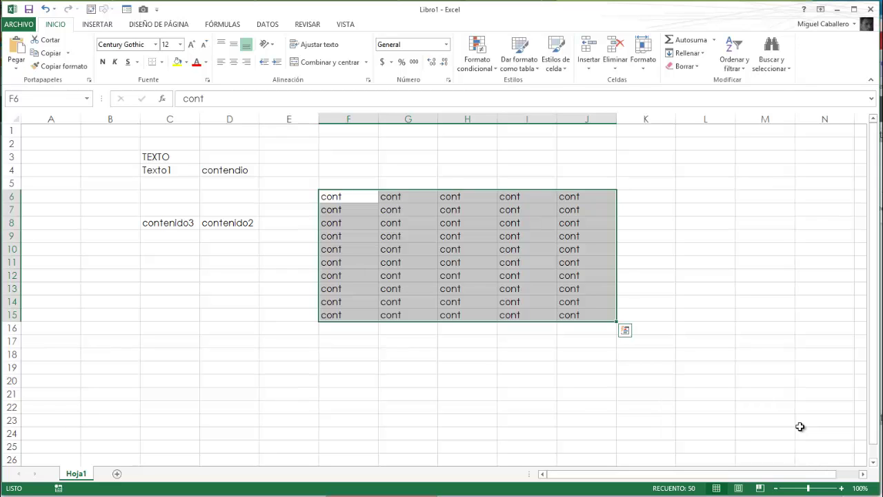
left_click(142, 327)
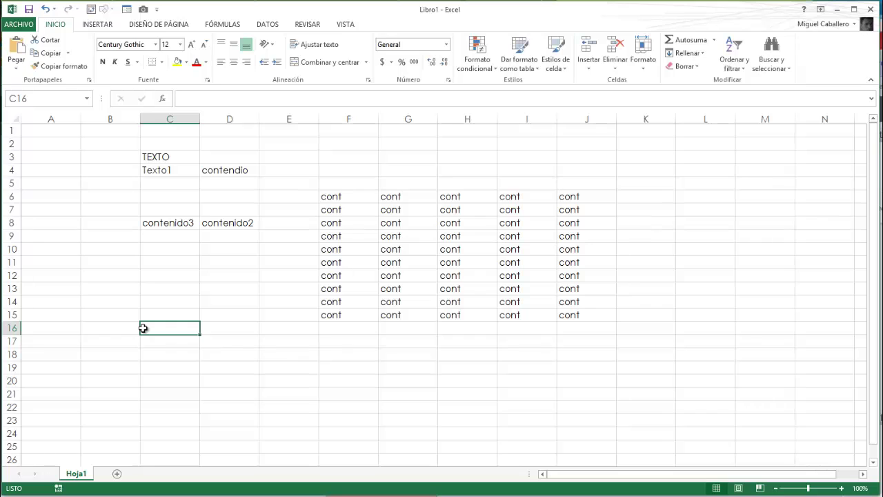
Step: Select the scattered cells B17, F21, E14, F5, H4, K7, K14, J19, I21, K22 and L19 together
left_click(123, 361)
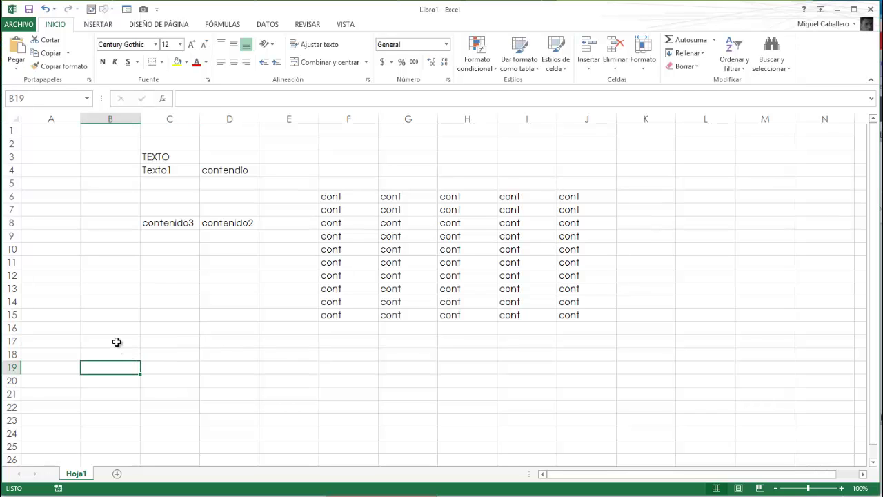
left_click(117, 340)
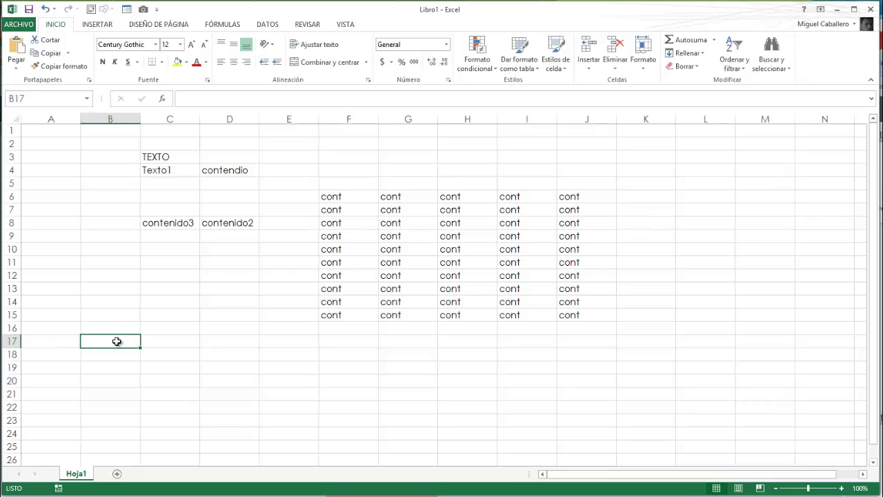
left_click(323, 391, "ctrl")
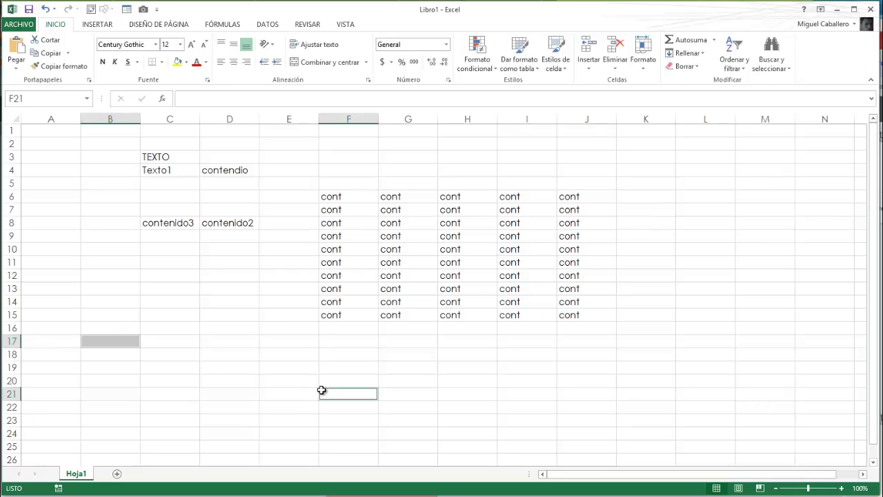
left_click(275, 312, "ctrl")
left_click(337, 178, "ctrl")
left_click(489, 169, "ctrl")
left_click(671, 207, "ctrl")
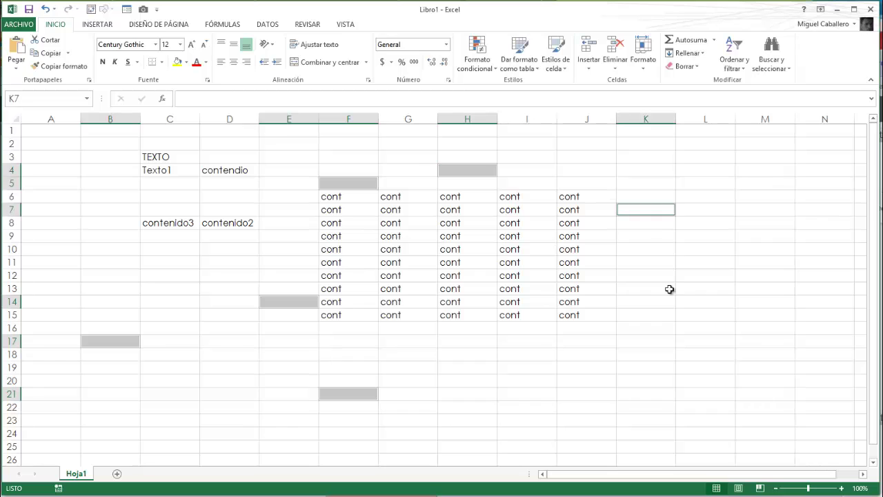
left_click(666, 299, "ctrl")
left_click(610, 367, "ctrl")
left_click(516, 392, "ctrl")
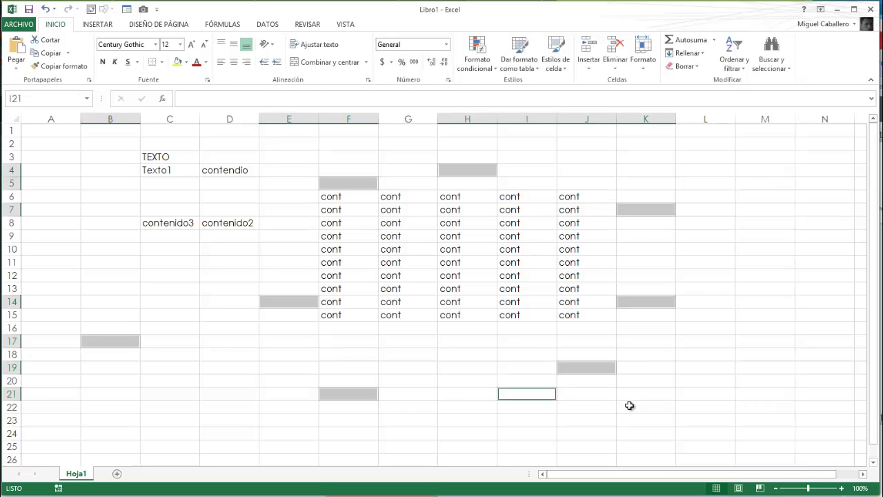
left_click(631, 406, "ctrl")
left_click(709, 367, "ctrl")
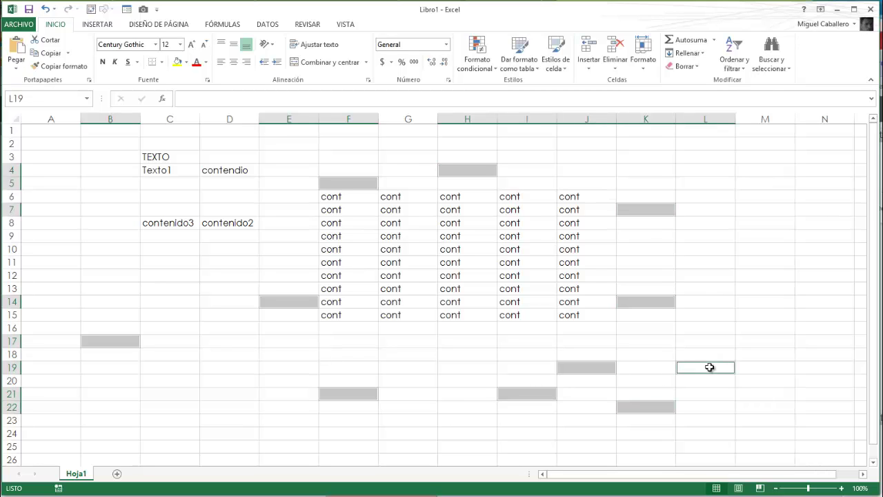
Step: Enter escribir into all eleven selected cells at once, then select B4
double_click(709, 367)
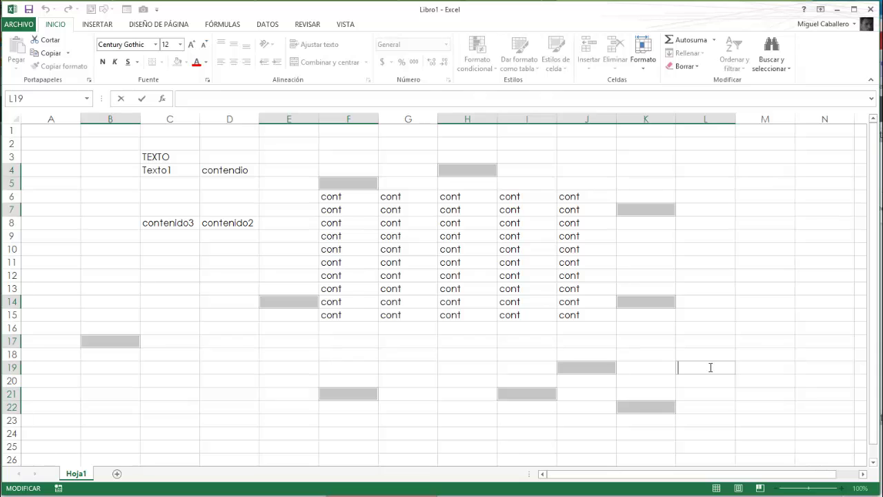
type("esc")
type("ribir")
key("ctrl+Return")
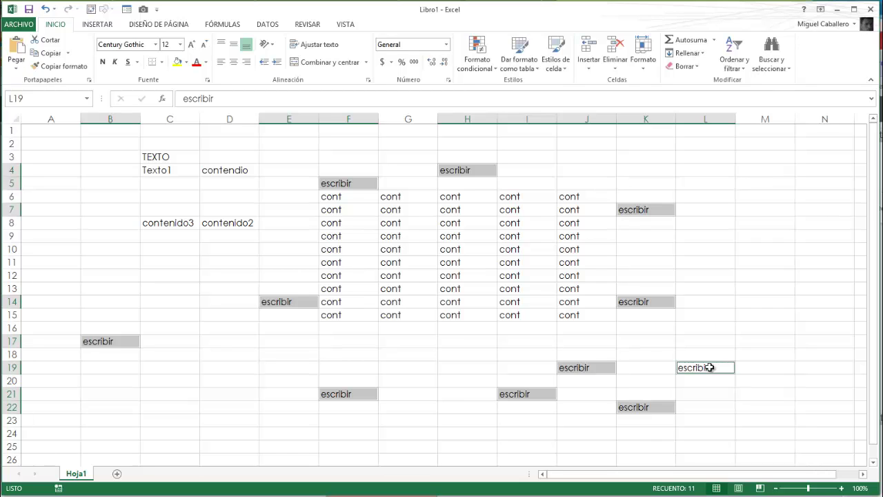
left_click(103, 171)
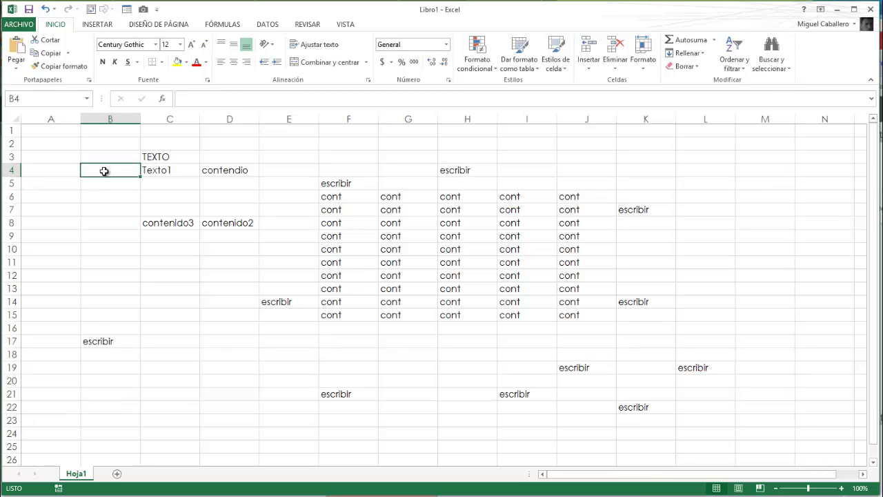
Step: Start typing texto in B4, then cancel the entry so B4 stays empty
double_click(105, 171)
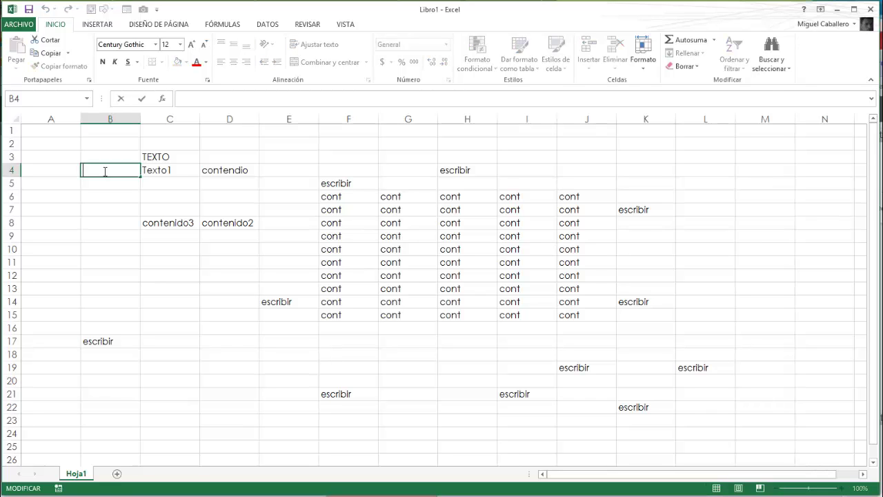
type("t")
key("BackSpace")
type("ext")
type("o")
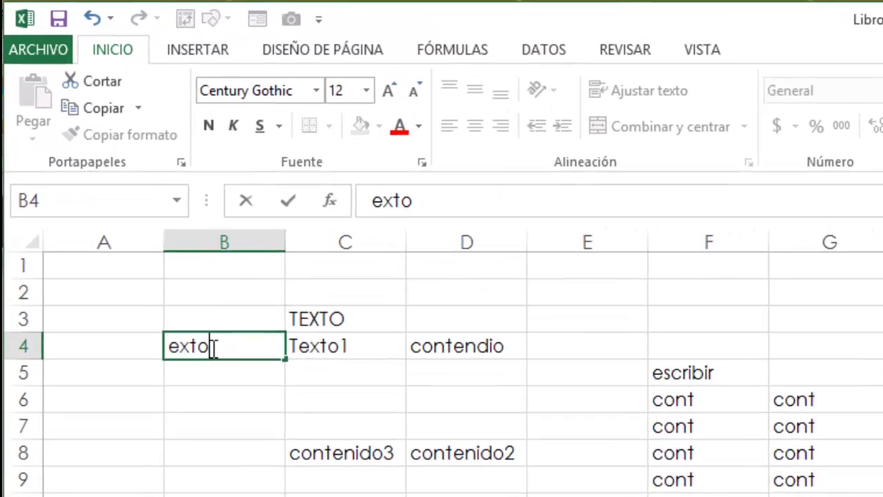
key("Escape")
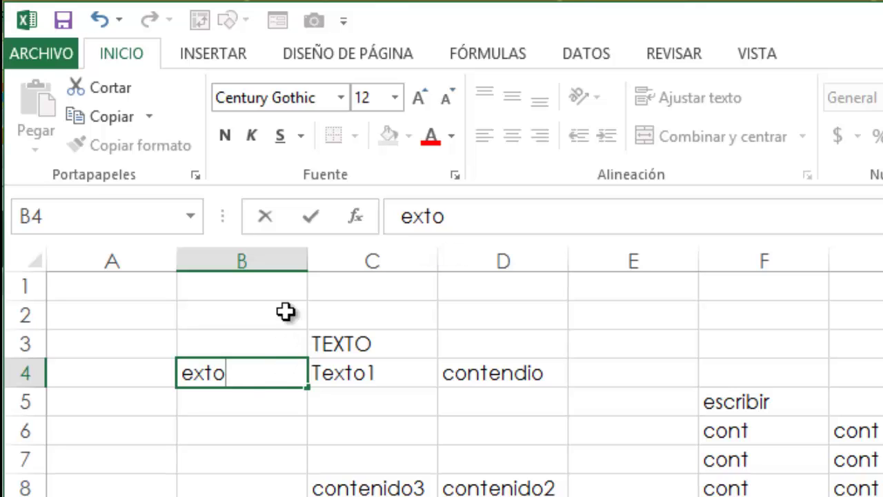
left_click(269, 214)
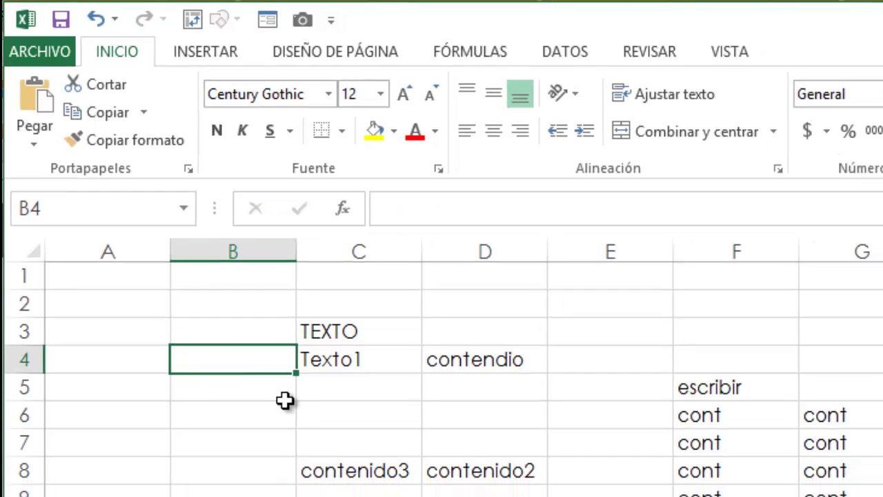
Step: Move rightward from a cell beside the entries to reach the empty columns
left_click(217, 265)
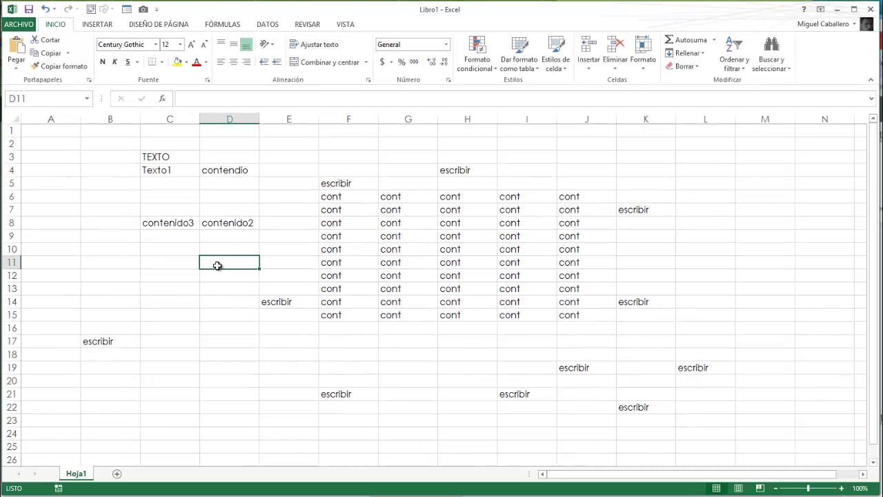
key("Right")
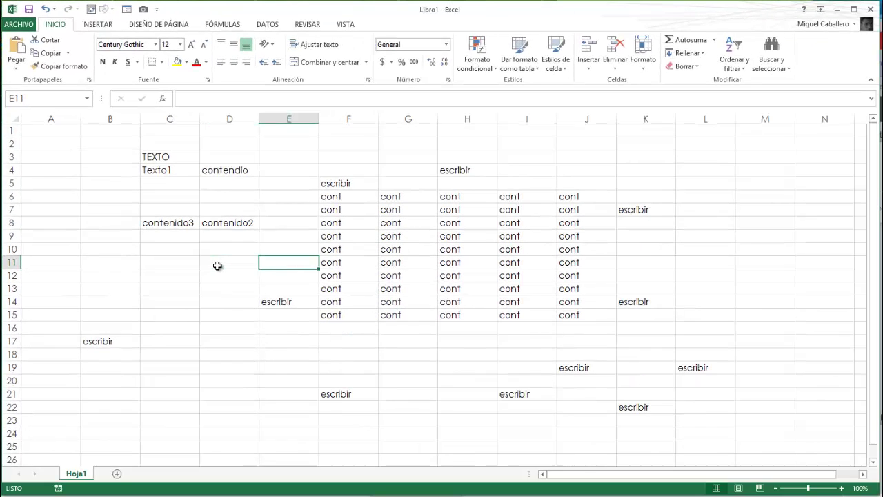
key("Right")
key("Right")
key("Right")
key("Right")
key("Right")
key("Right")
key("Right")
key("Right")
key("Right")
key("Right")
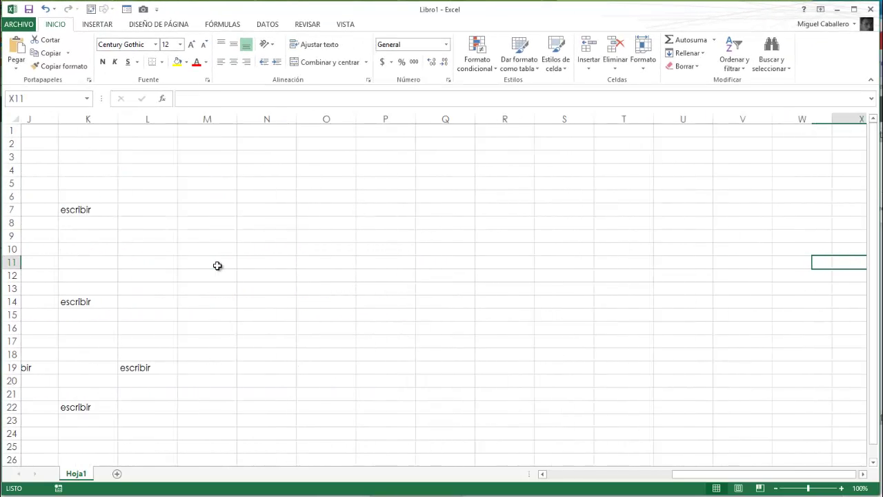
key("Right")
key("Right")
key("Right")
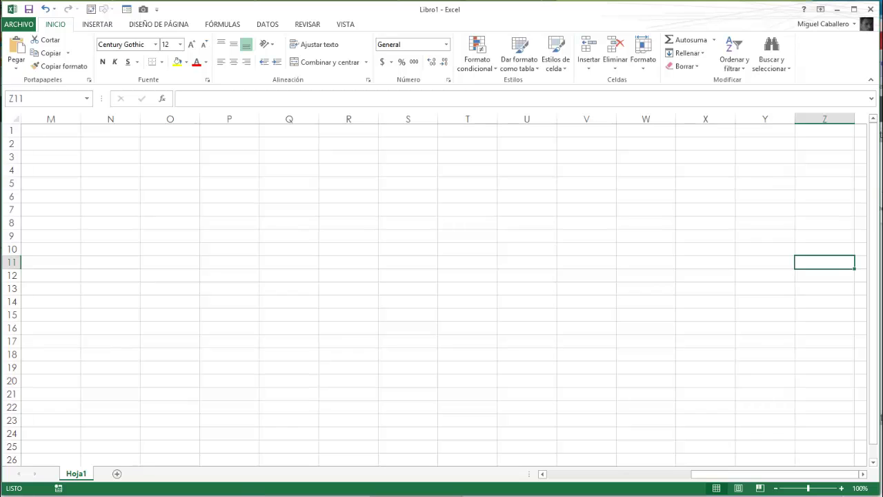
Step: Type the headers A, b, c, d across N5:Q5
left_click(99, 181)
type("A")
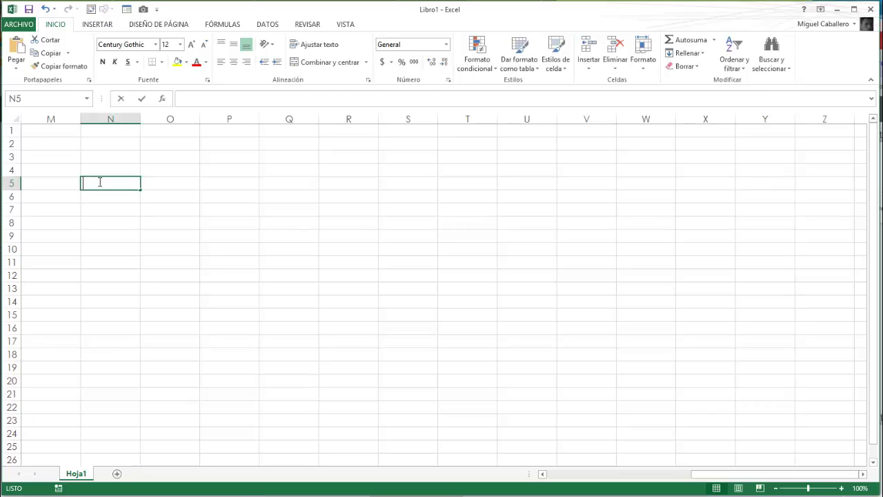
key("Tab")
type("b")
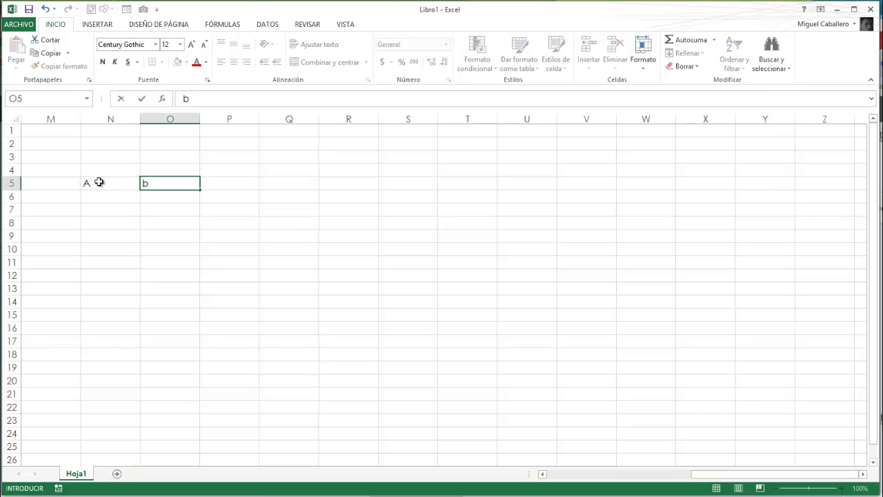
key("Tab")
type("c")
key("Tab")
type("d")
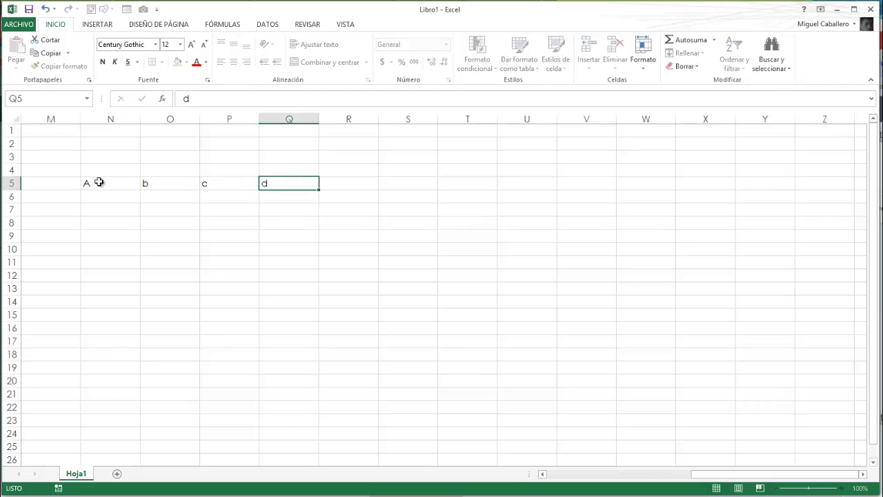
key("Left")
key("Down")
key("Left")
key("Left")
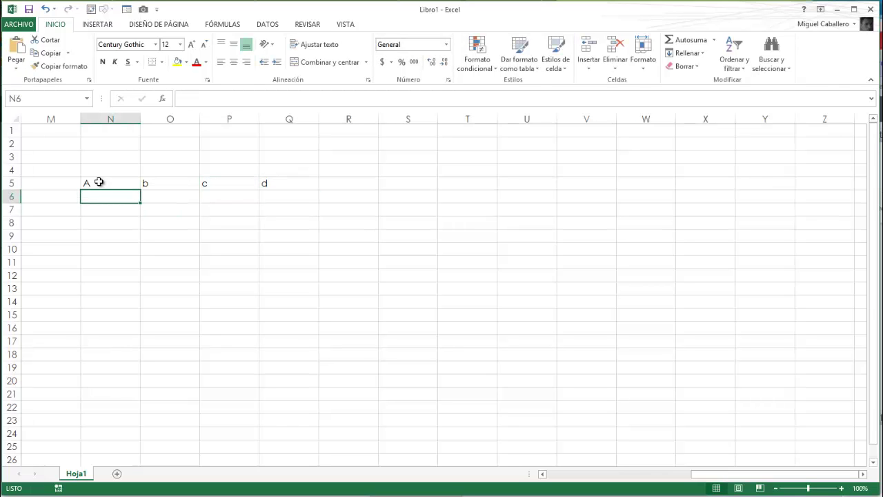
Step: Enter the numbers under headers A and b, leaving N7 empty
type("1")
key("Down")
type("2 3")
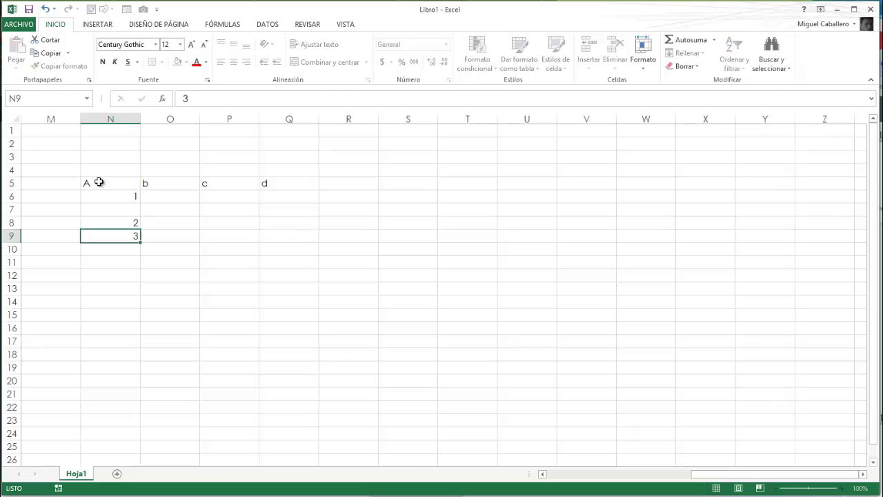
key("Tab")
key("Up")
key("Up")
key("Up")
type("1")
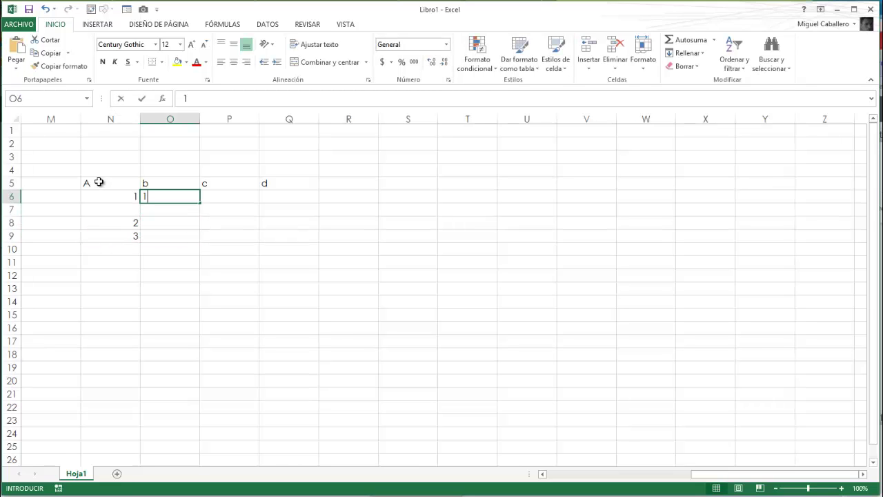
key("Return")
type("2")
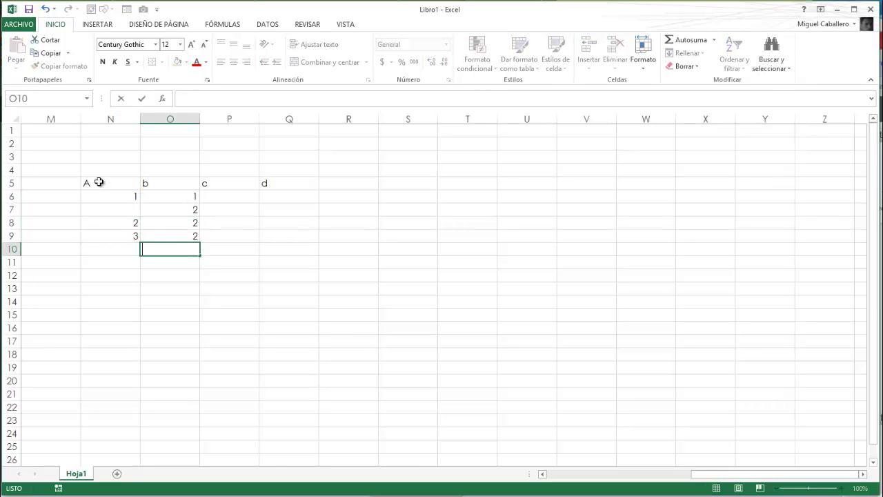
type(" 2 2 2")
key("Tab")
key("Up")
key("Up")
key("Up")
key("Up")
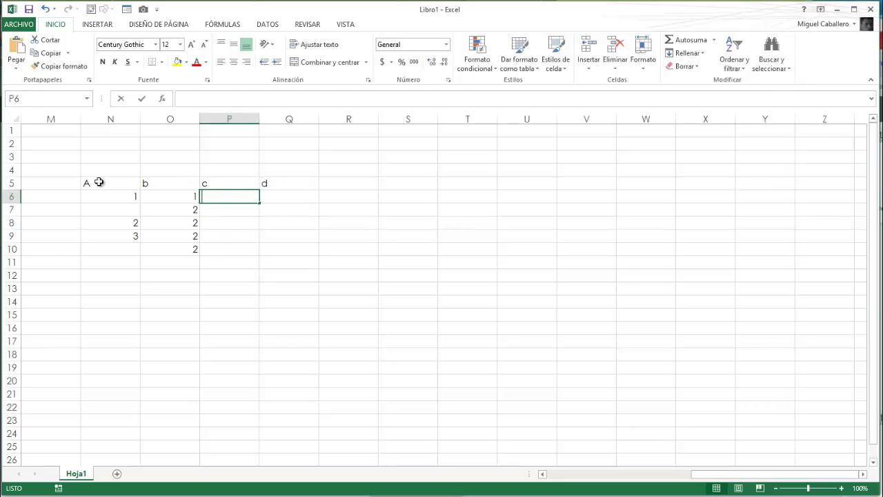
Step: Fill P6:P9 under header c with 1s
type("1")
key("Return")
type("1 1")
key("Return")
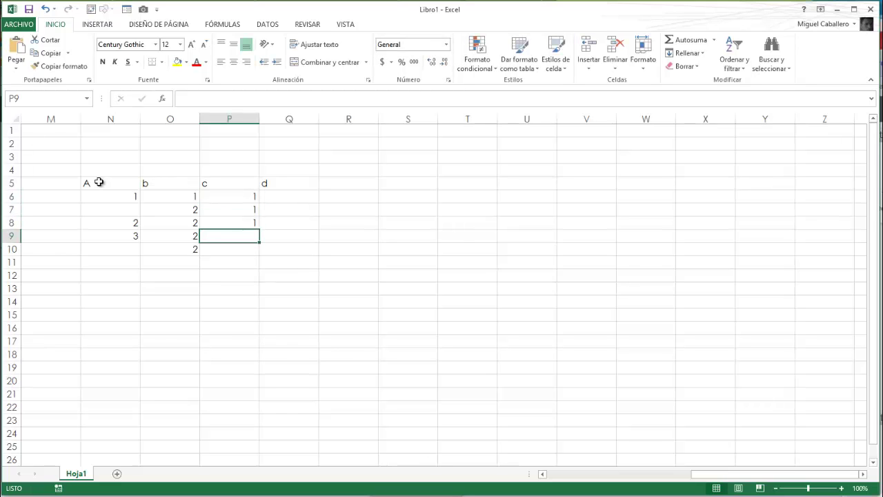
type("1")
key("Tab")
key("Up")
key("Up")
key("Up")
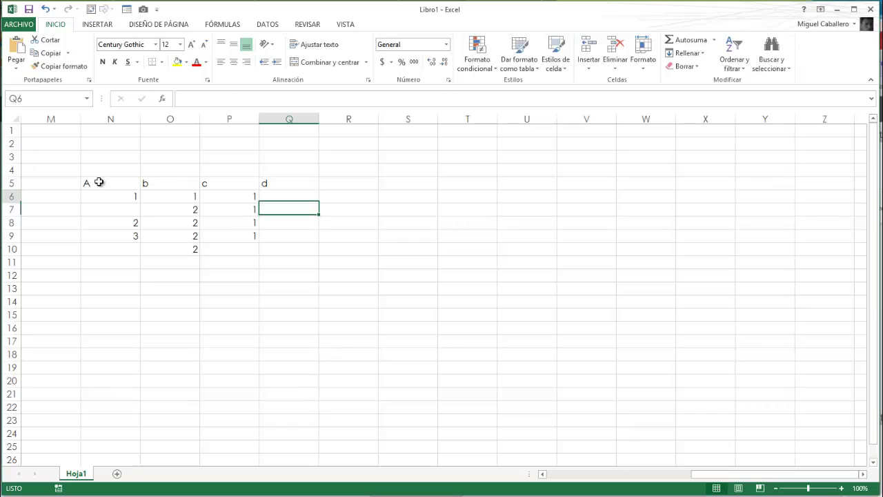
Step: Enter 2, 3, 4, 5 into Q6:Q9, then move to the empty cell N7
type("2")
key("Return")
type("3")
key("Return")
type("4")
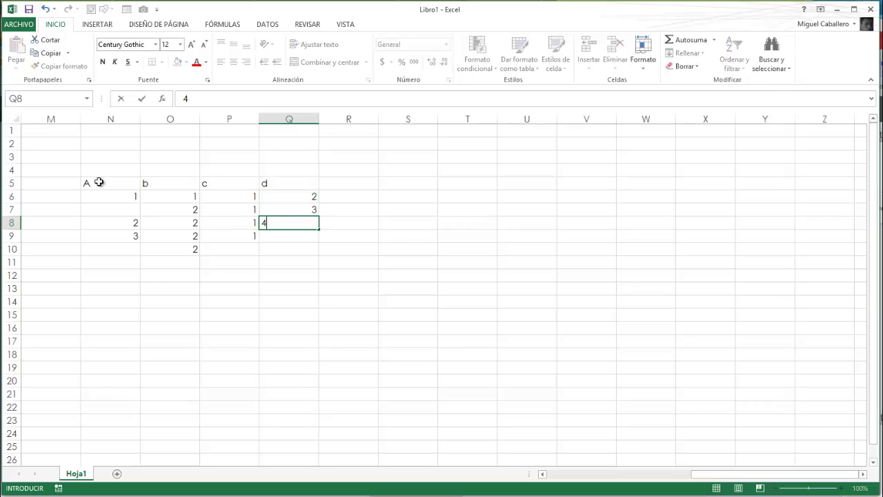
key("Return")
type("5")
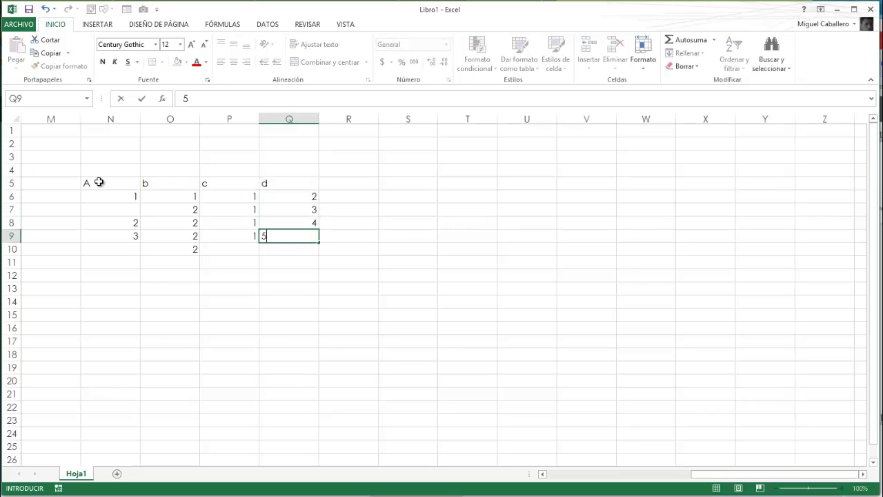
key("Return")
key("Left")
key("Right")
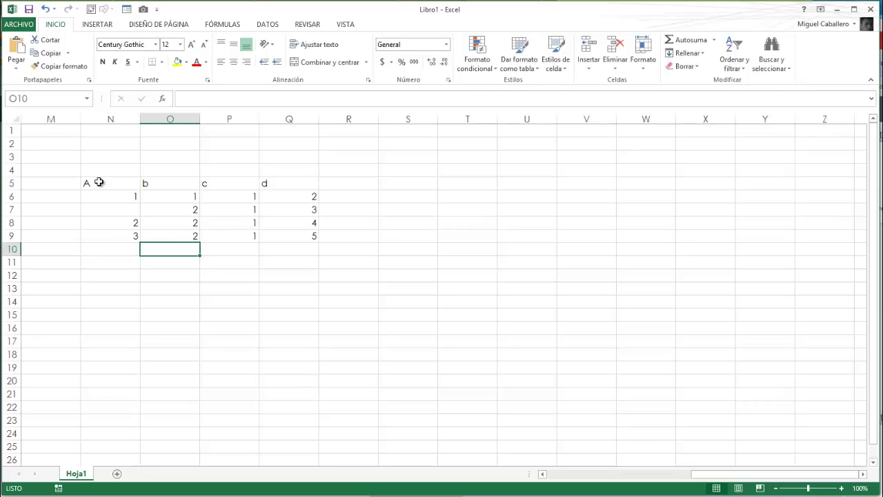
key("Up")
key("Up")
key("Up")
key("Left")
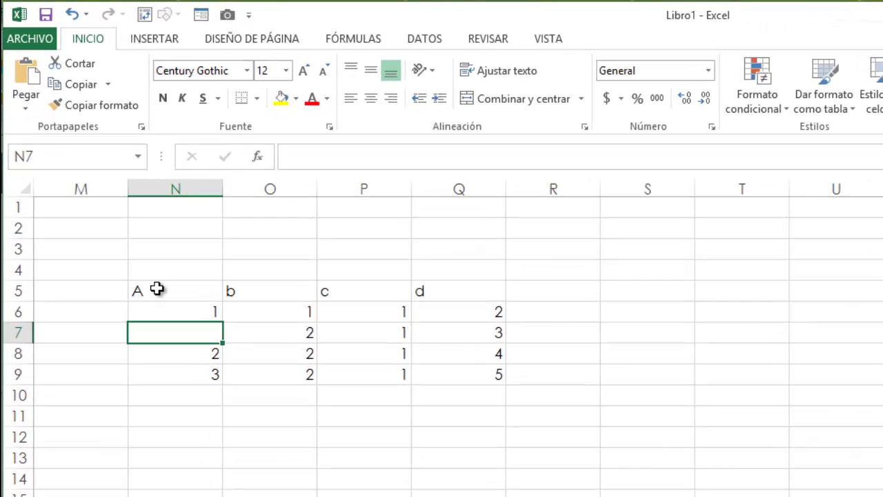
Step: Enter 5 in N7, then select the header cells N5, O5 and P5 in turn
type("5")
key("Right")
key("Right")
key("Right")
key("Right")
key("Right")
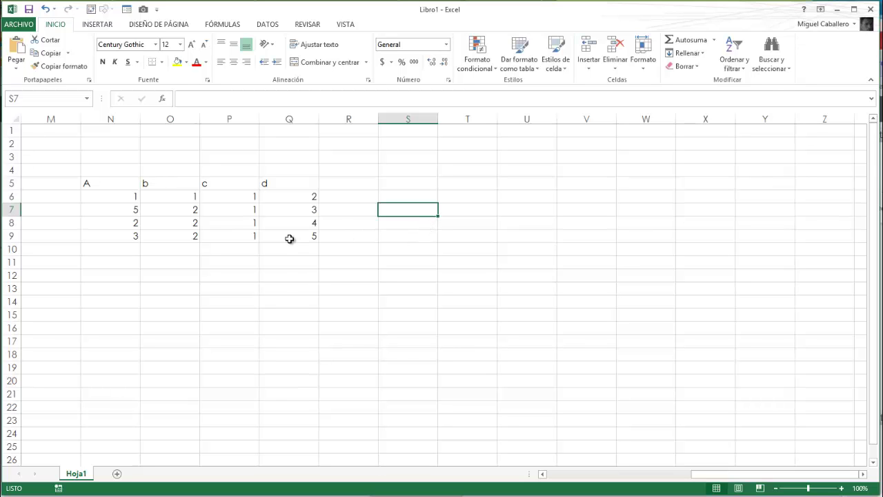
left_click(109, 185)
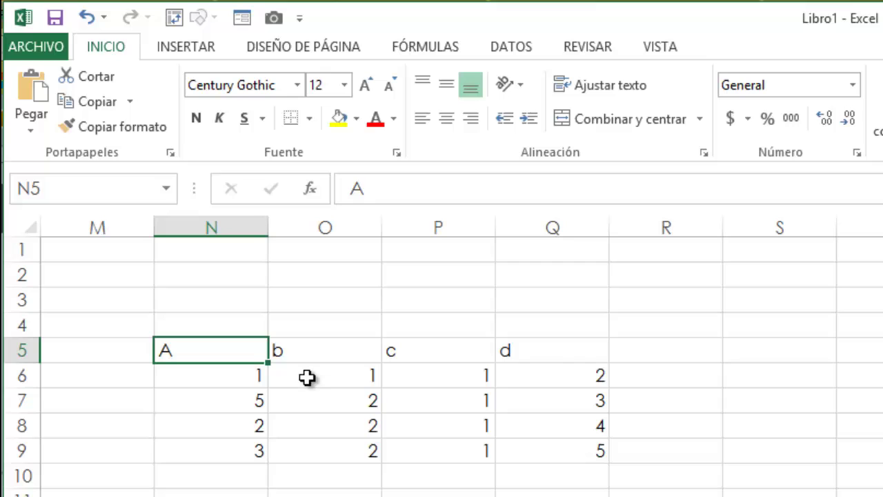
left_click(346, 353)
left_click(461, 349)
left_click(575, 368)
left_click(192, 349)
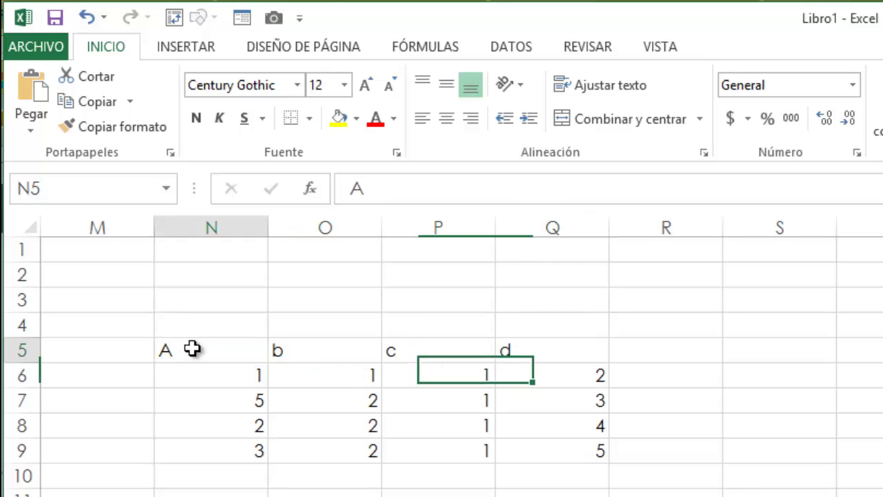
left_click(335, 354)
left_click(217, 357)
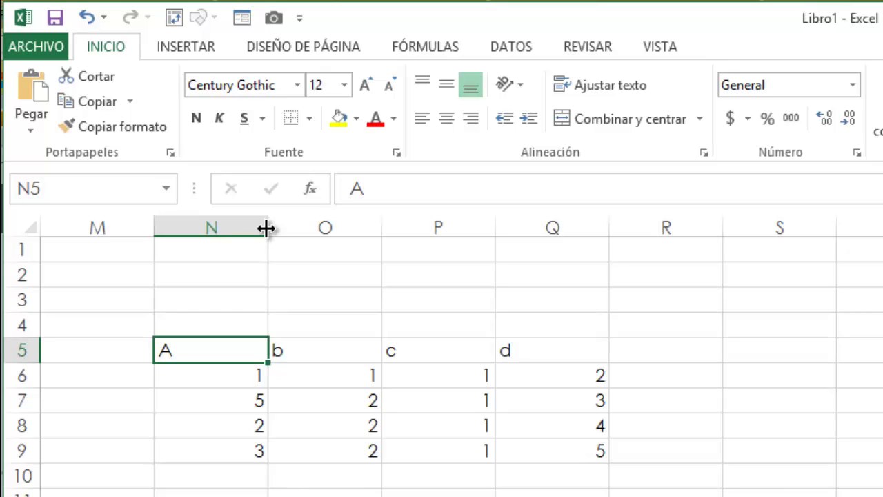
left_click_drag(267, 229, 251, 228)
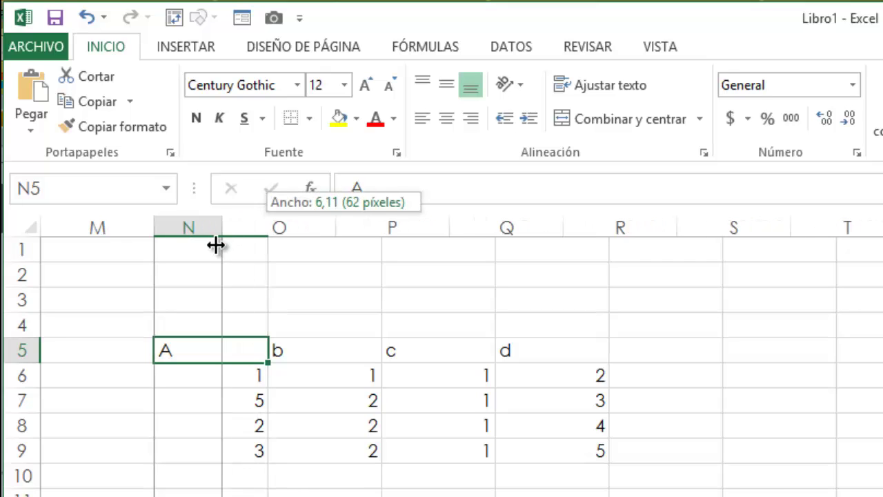
left_click_drag(251, 228, 230, 228)
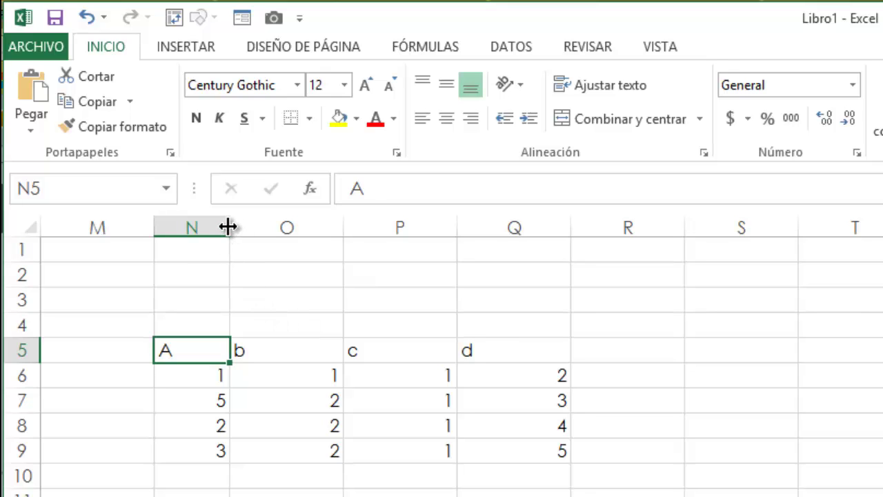
double_click(228, 227)
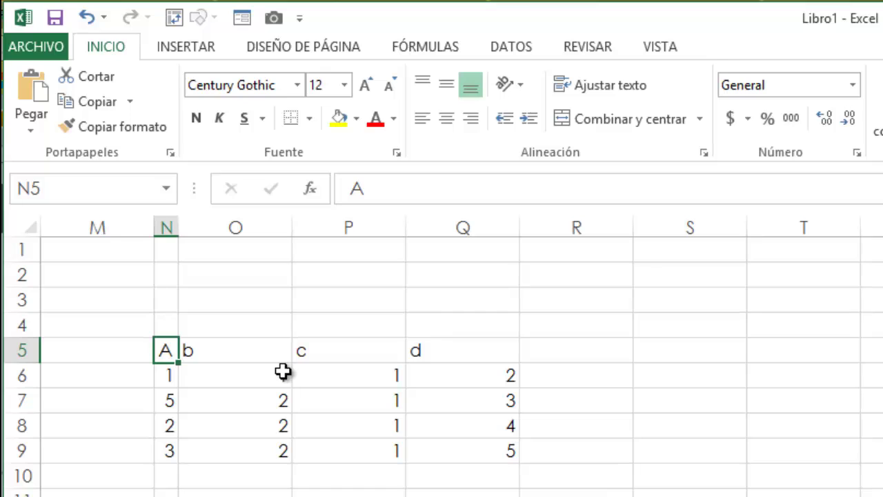
type("1")
left_click(260, 394)
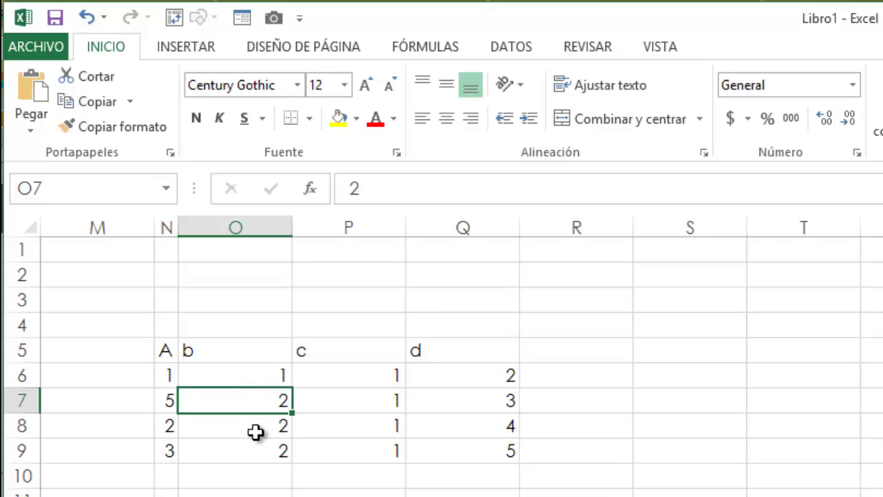
left_click(260, 444)
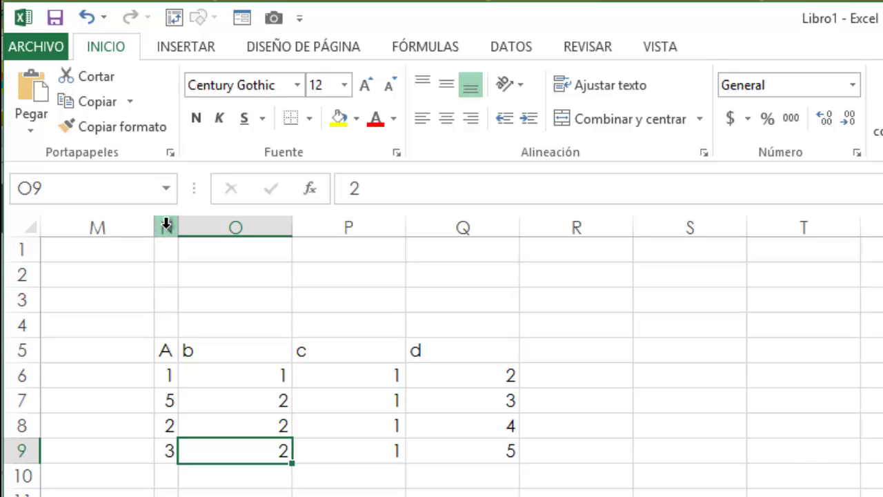
left_click_drag(166, 225, 405, 247)
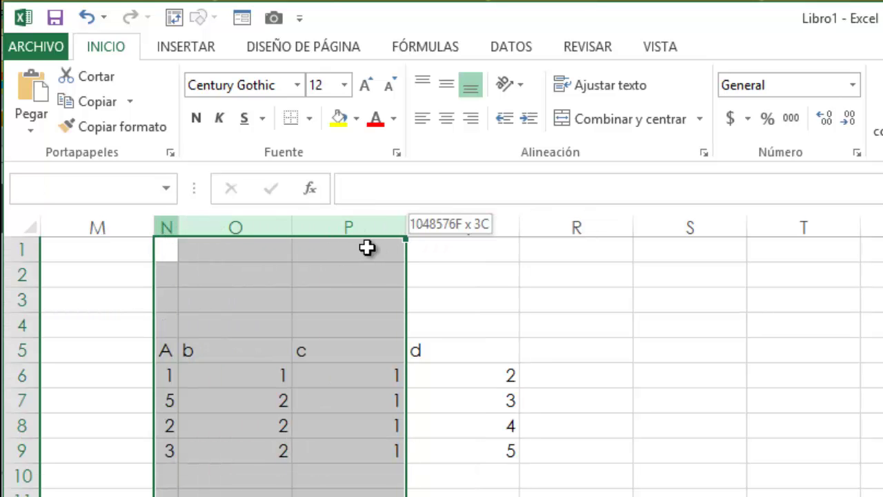
left_click_drag(405, 247, 423, 275)
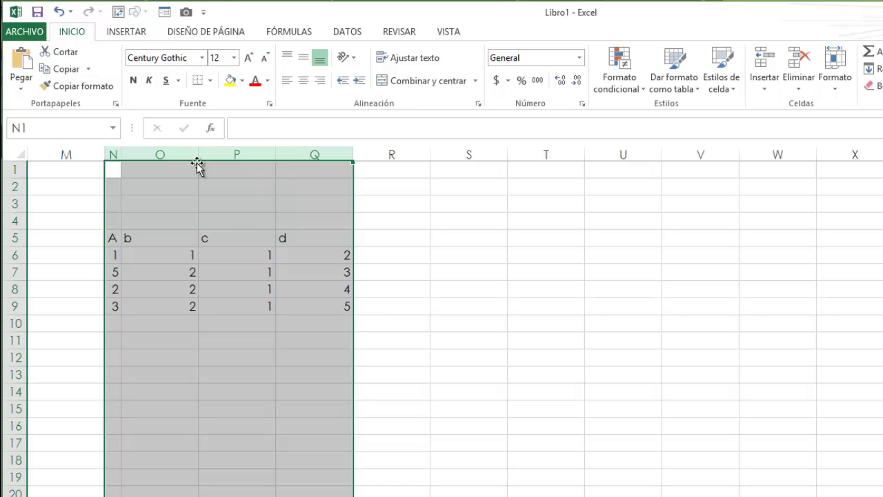
double_click(276, 154)
left_click(194, 257)
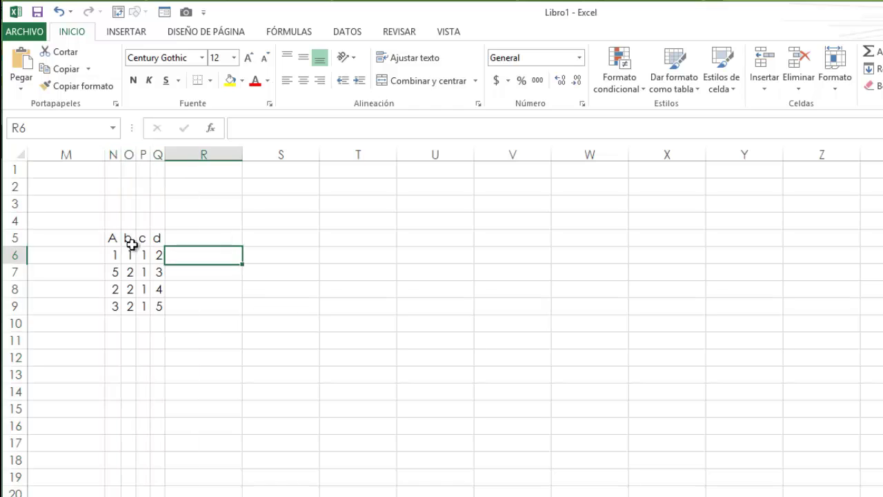
left_click(131, 239)
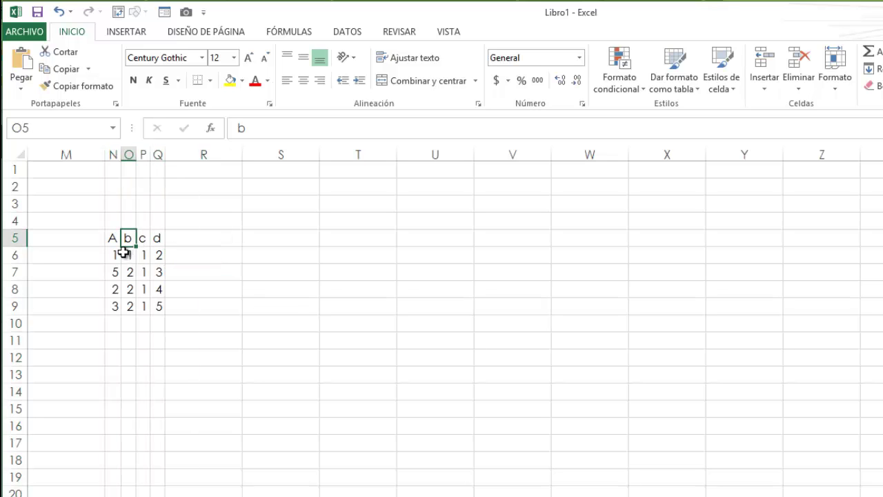
left_click(115, 254)
left_click(159, 237)
left_click(115, 238)
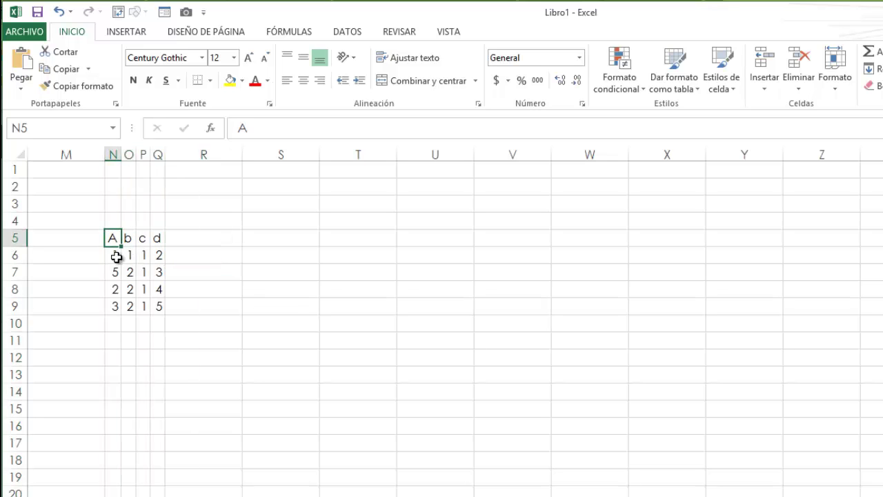
key("Return")
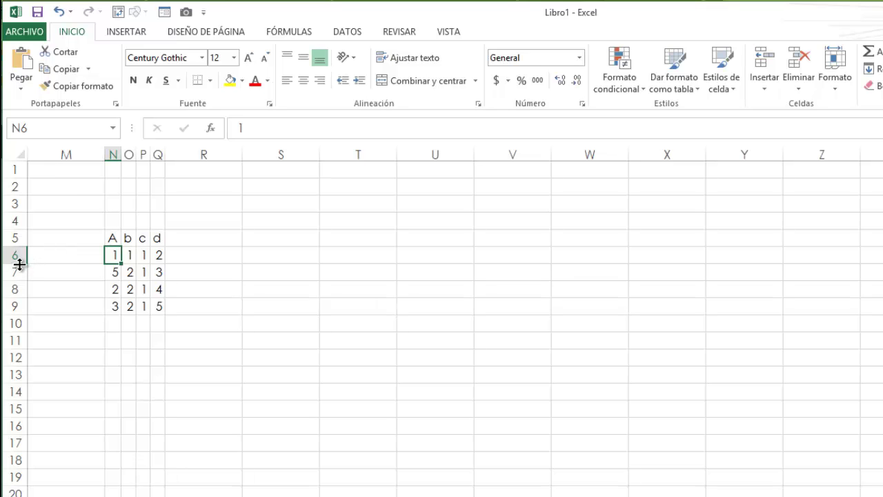
left_click(183, 256)
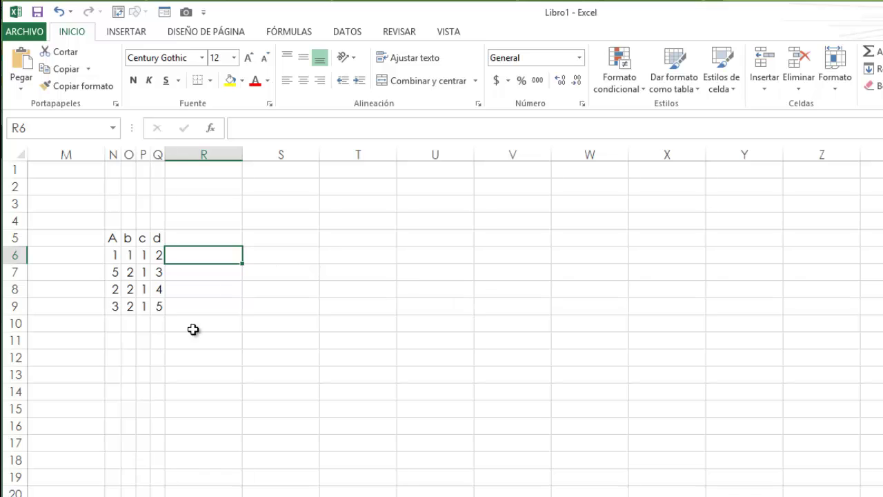
left_click(292, 346)
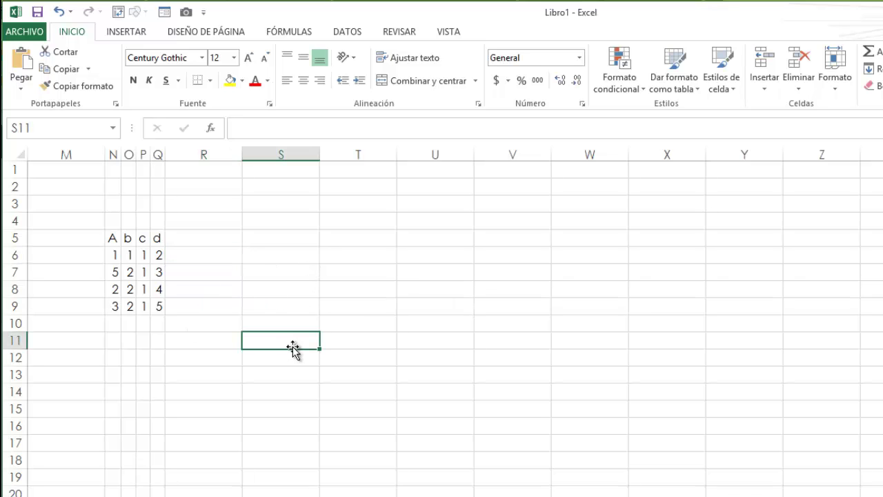
Step: Enter 'Excel Free' in S11 and break it onto two lines before 'Free'
type("E")
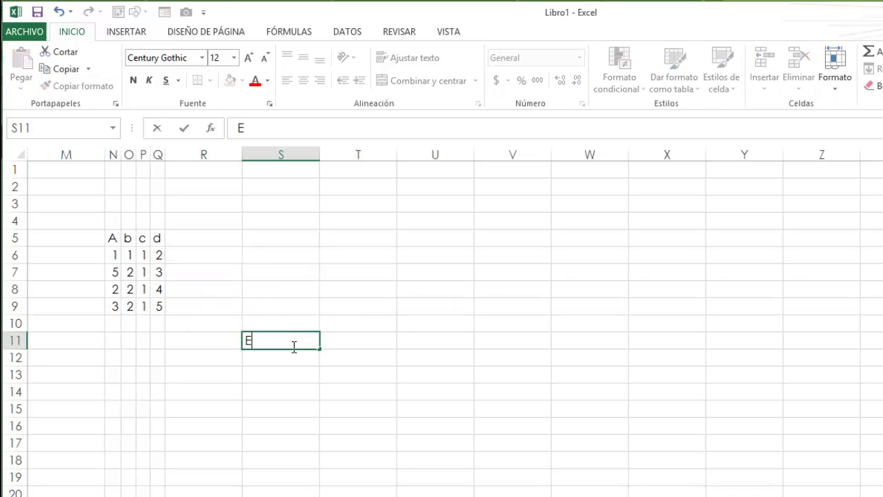
type("xcel ")
type("F")
type("ree")
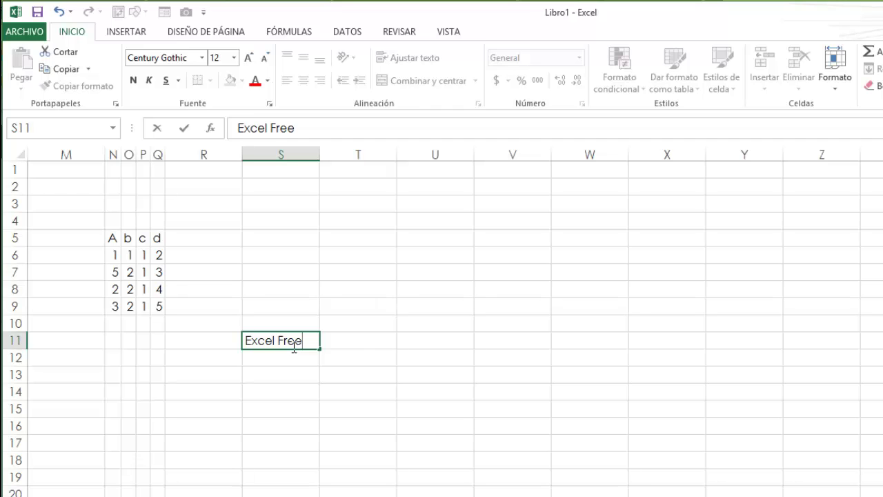
key("Left")
key("Right")
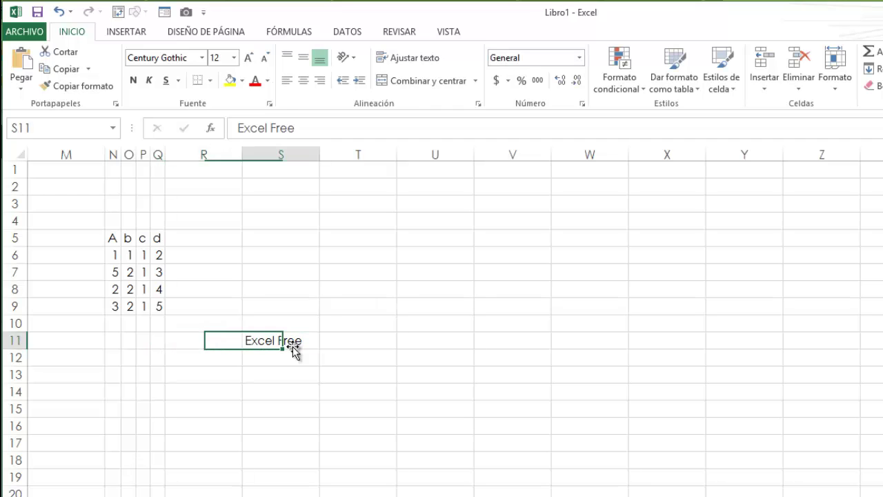
key("F2")
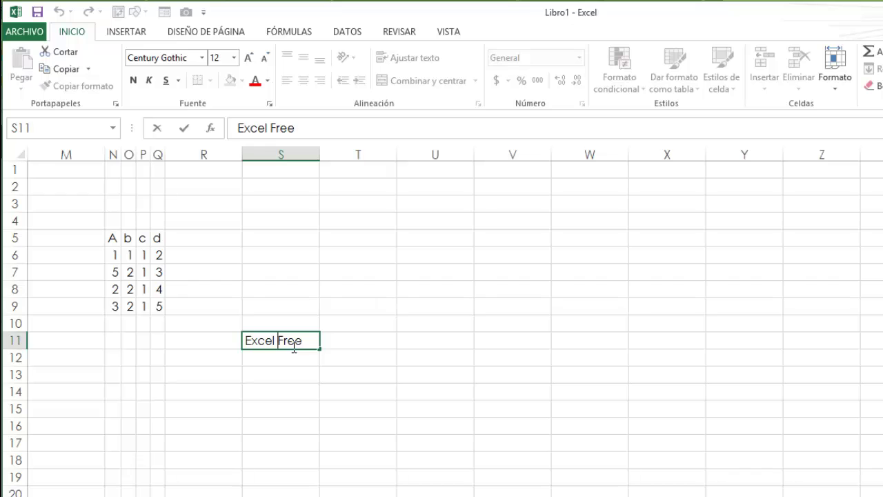
key("shift+Return")
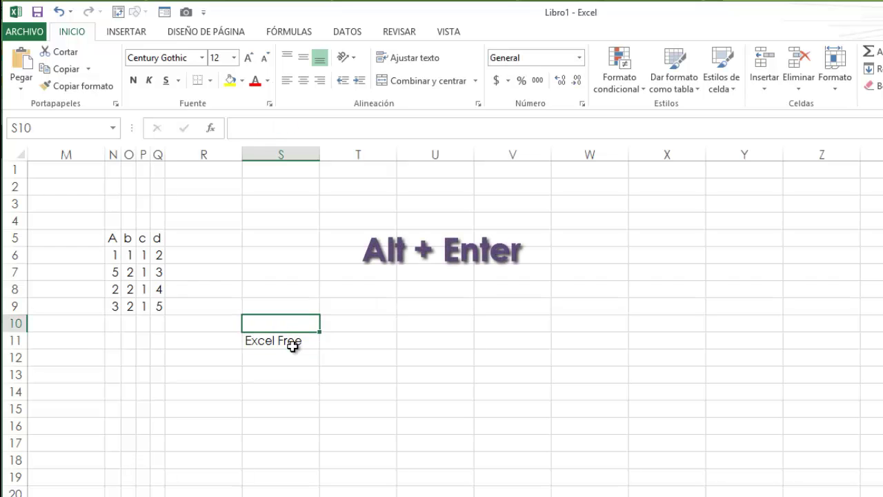
left_click(293, 345)
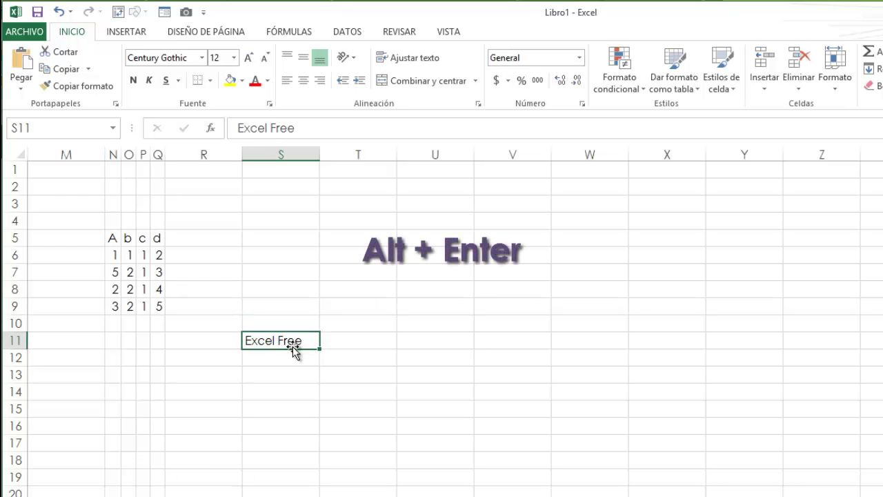
key("F2")
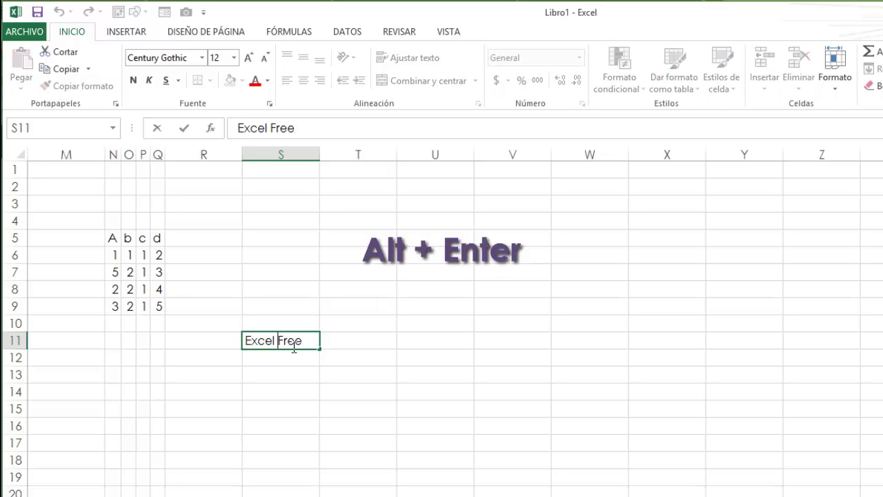
key("alt+Return")
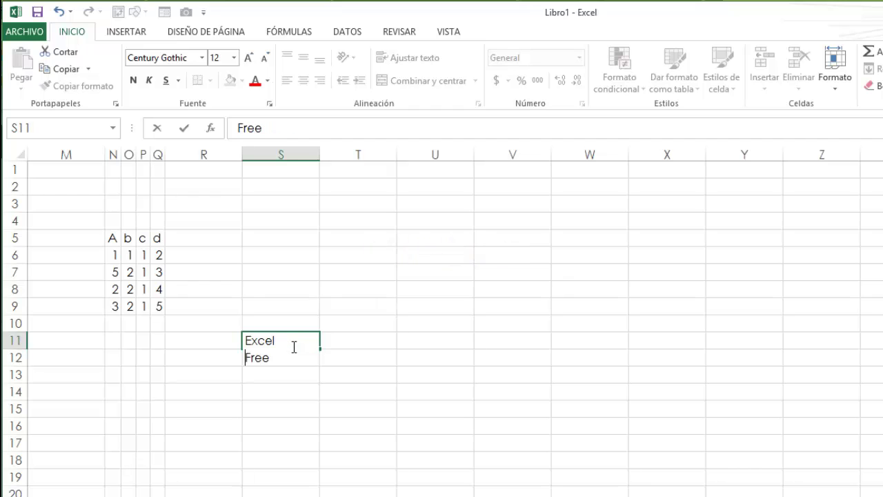
key("Return")
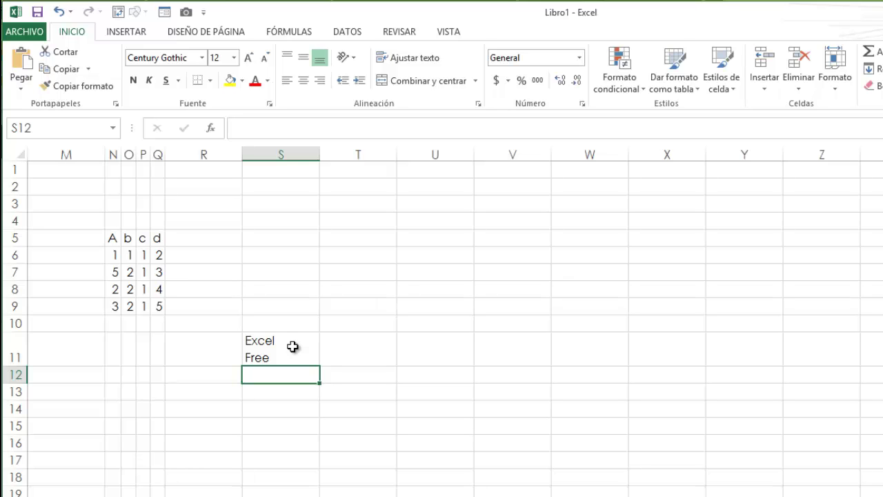
left_click(293, 346)
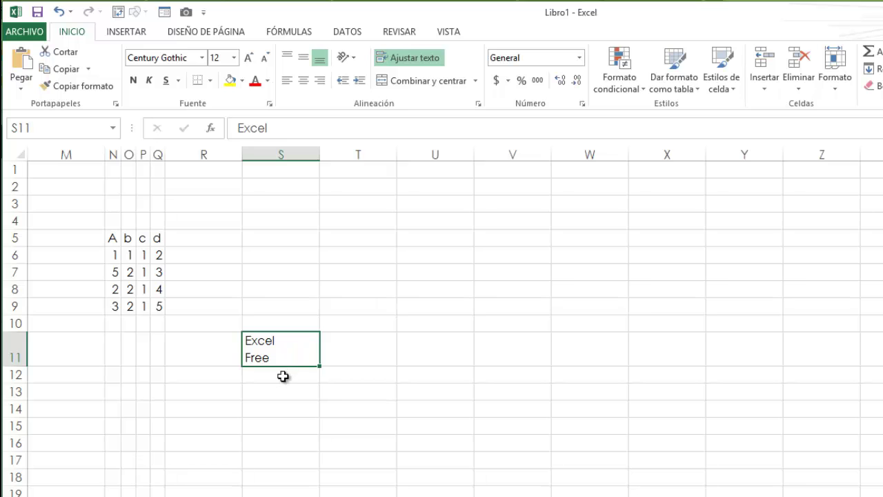
Step: Drag row 11's bottom border down to make the row much taller
left_click(282, 375)
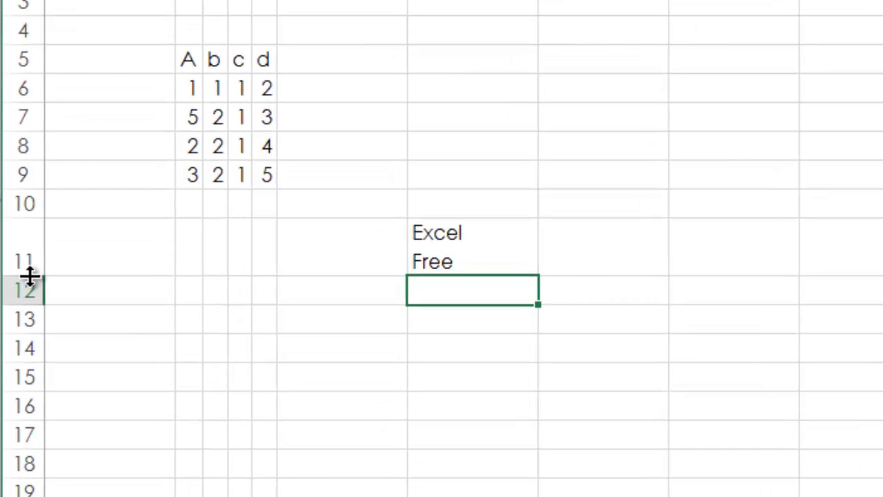
left_click_drag(29, 276, 36, 304)
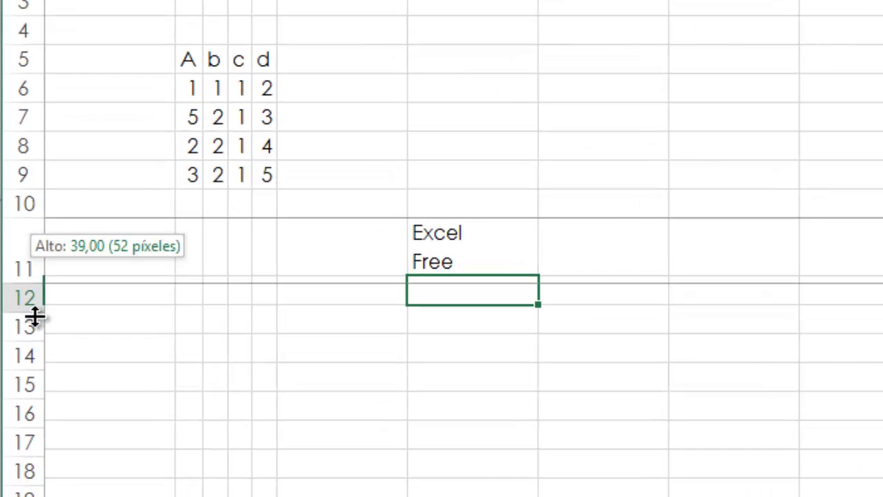
left_click_drag(37, 303, 41, 405)
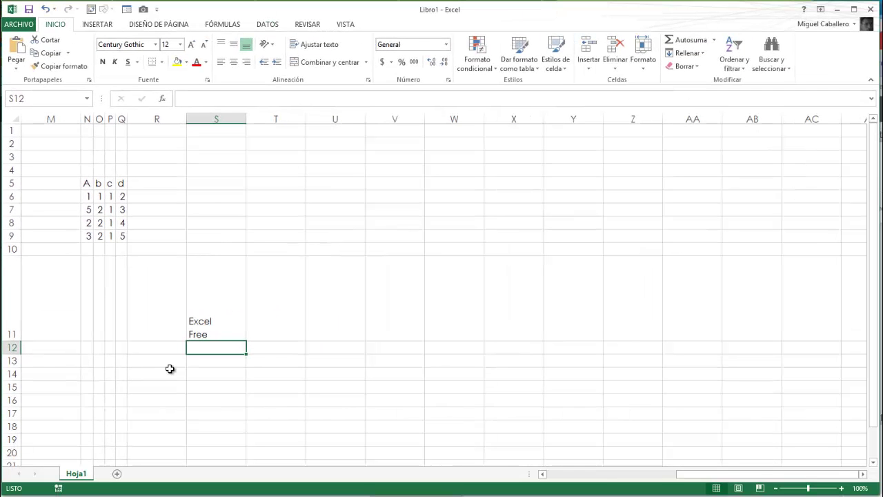
left_click(110, 186)
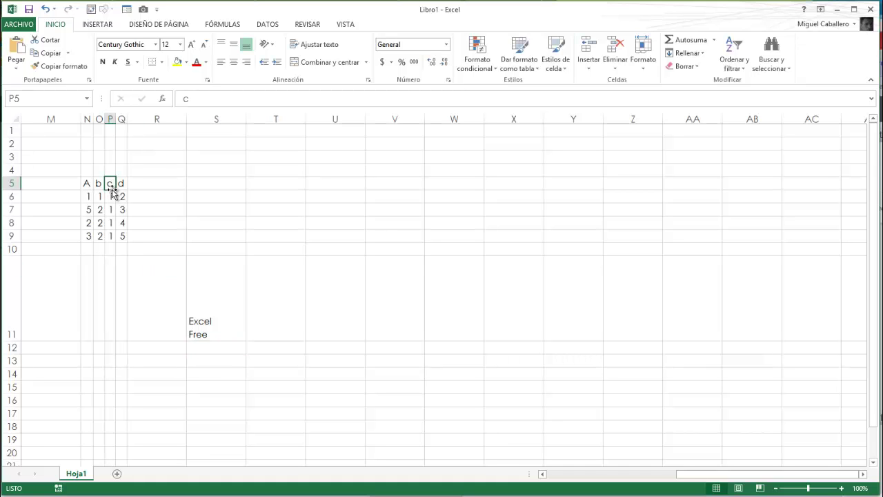
Step: Select the small A–d table block starting at N5, then deselect it
left_click_drag(87, 184, 127, 234)
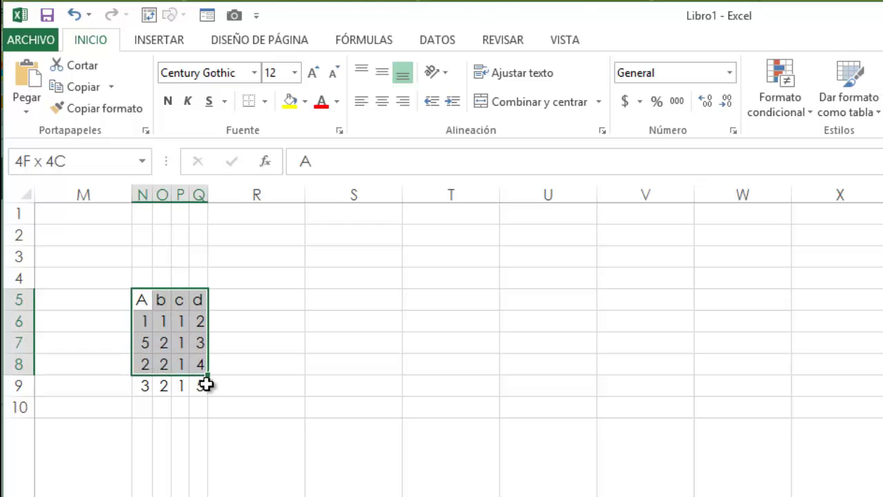
left_click_drag(207, 384, 205, 388)
left_click(302, 316)
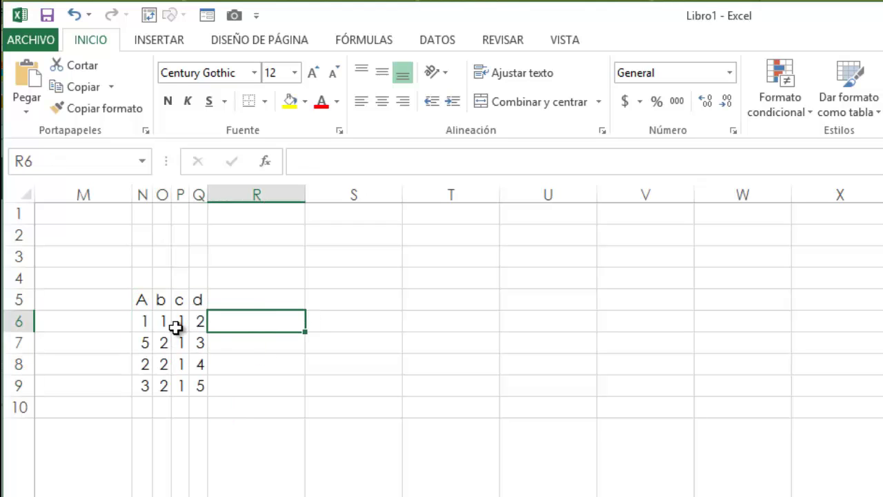
left_click(147, 302)
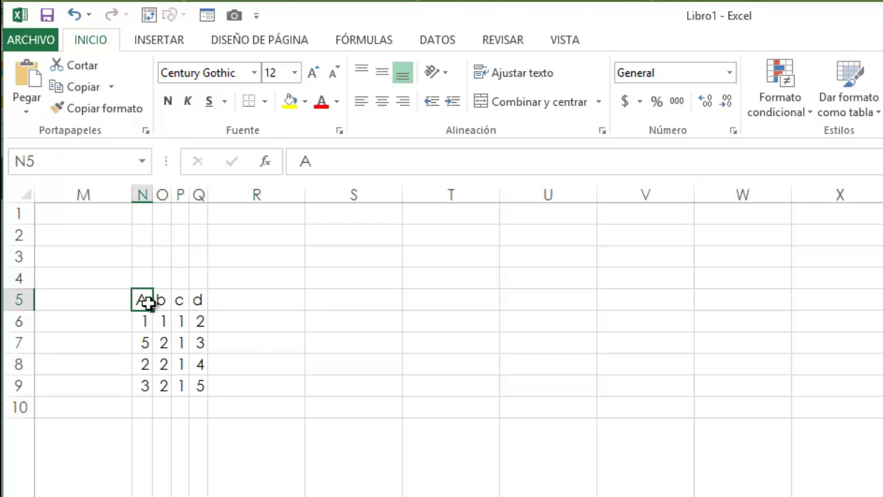
Step: Jump through the small table's columns N and O with Ctrl+arrow keys
key("Down")
key("Down")
key("Down")
key("Down")
key("Down")
key("Right")
key("Up")
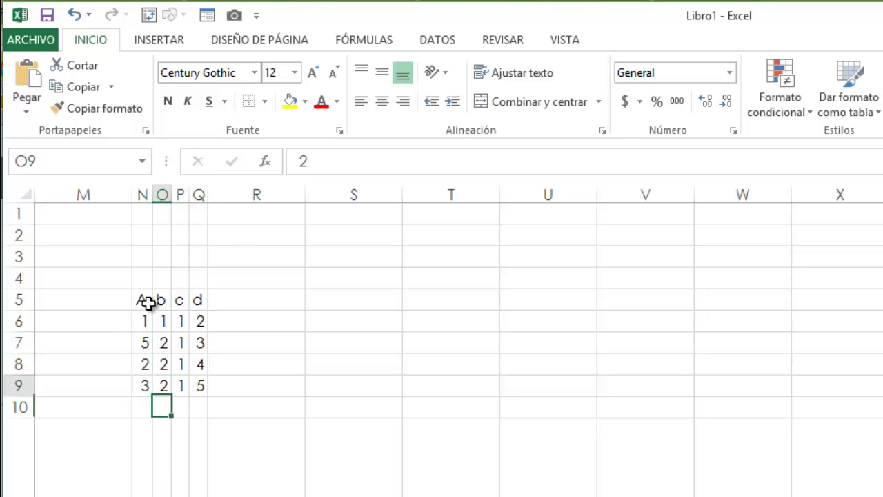
key("Up")
key("Up")
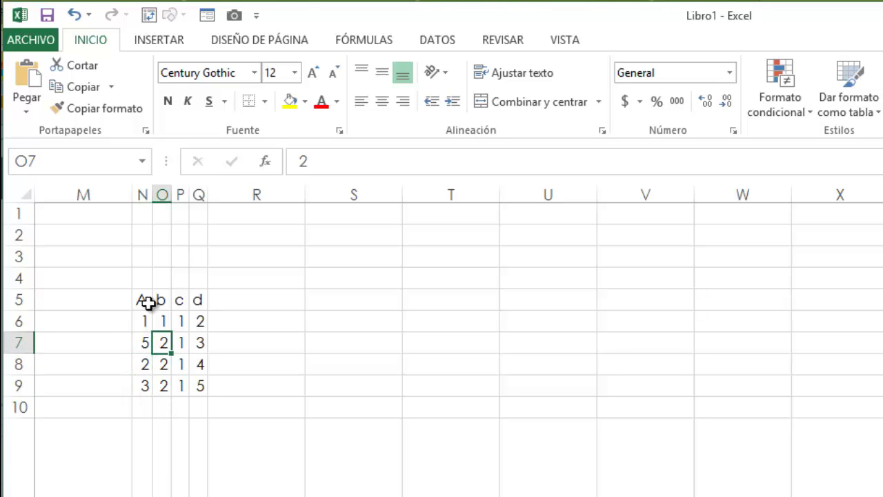
key("Up")
key("Up")
key("Up")
key("Down")
key("Left")
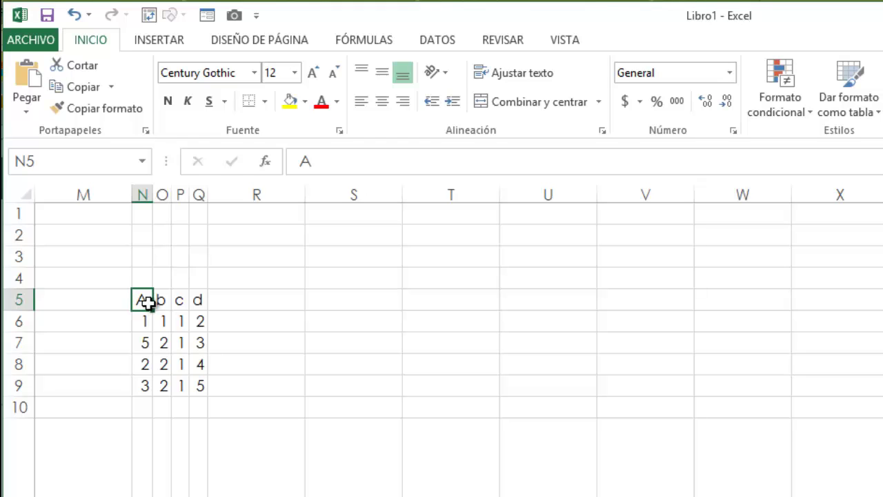
left_click(296, 324)
left_click(146, 303)
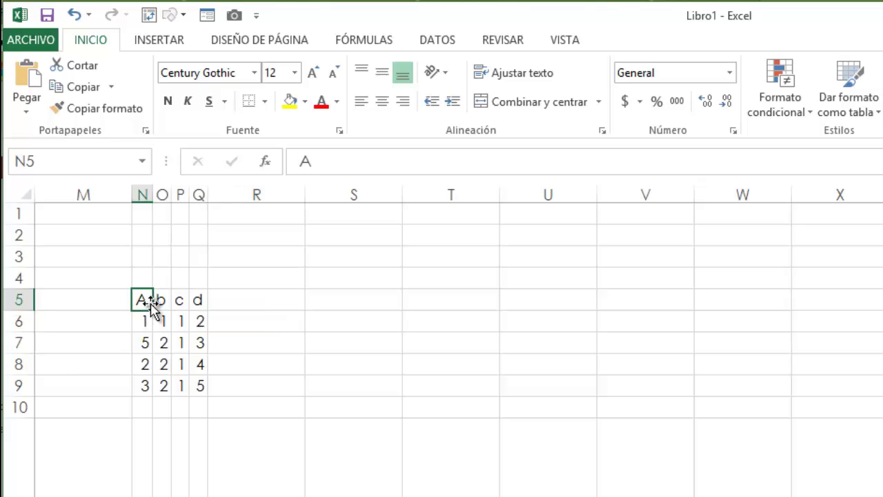
left_click(448, 316)
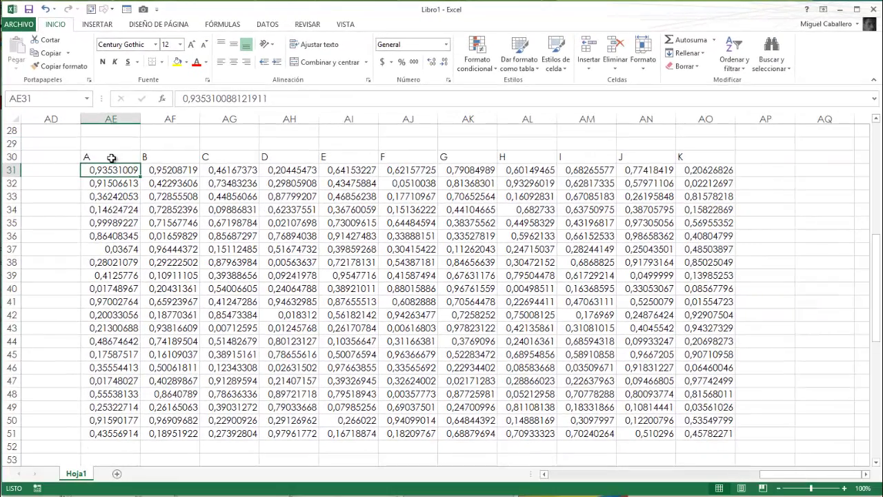
left_click(111, 158)
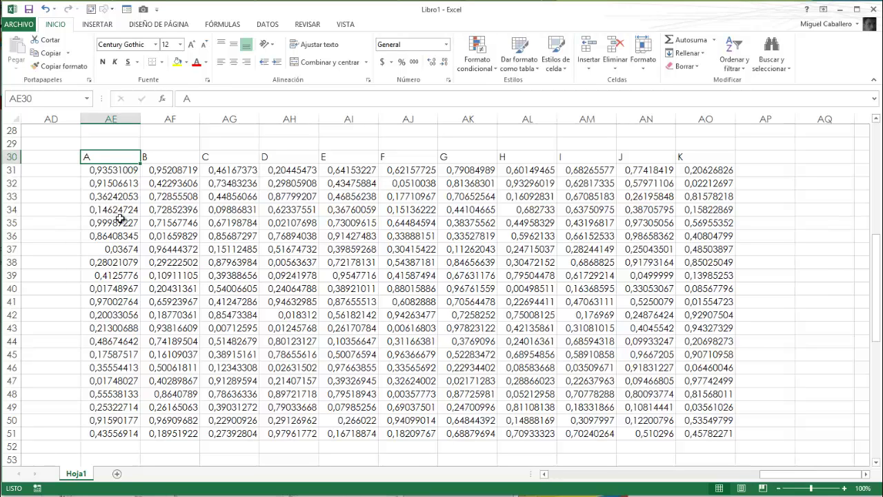
key("ctrl+Right")
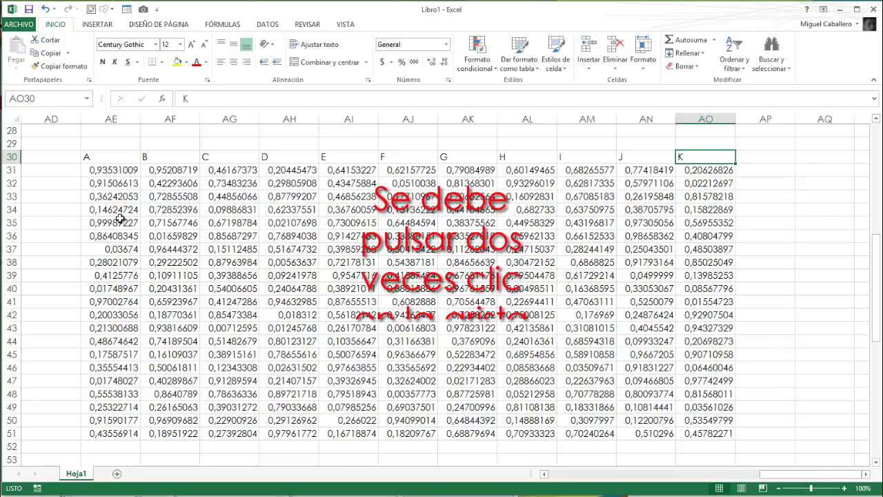
key("ctrl+Down")
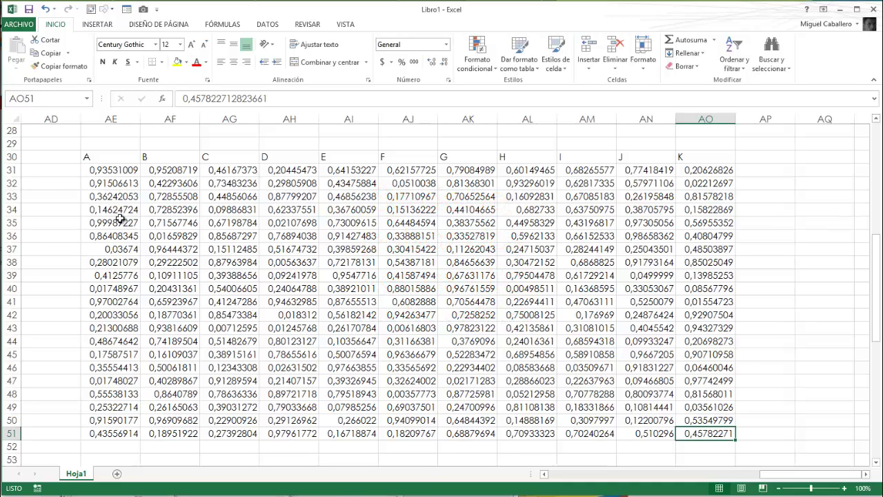
key("ctrl+Left")
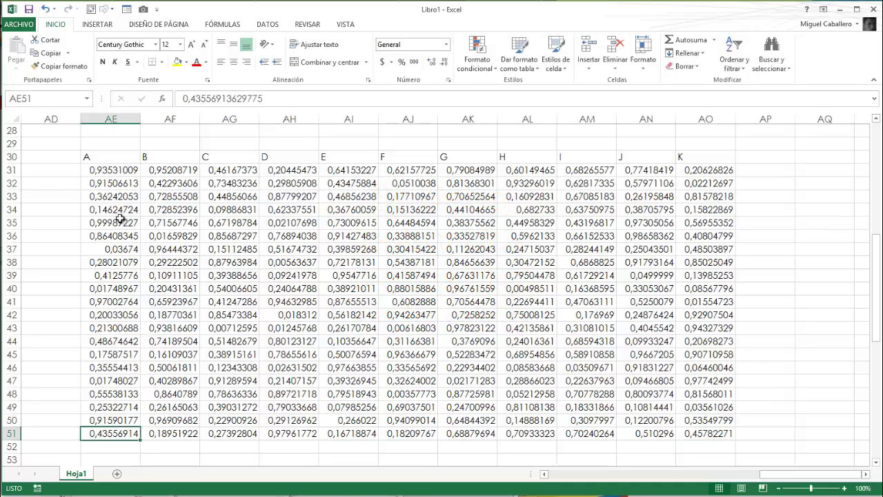
key("ctrl+Up")
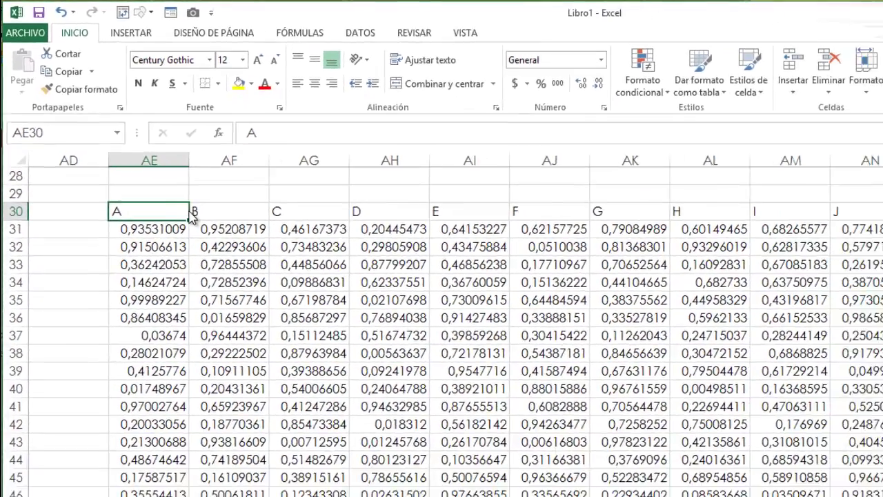
key("ctrl+Right")
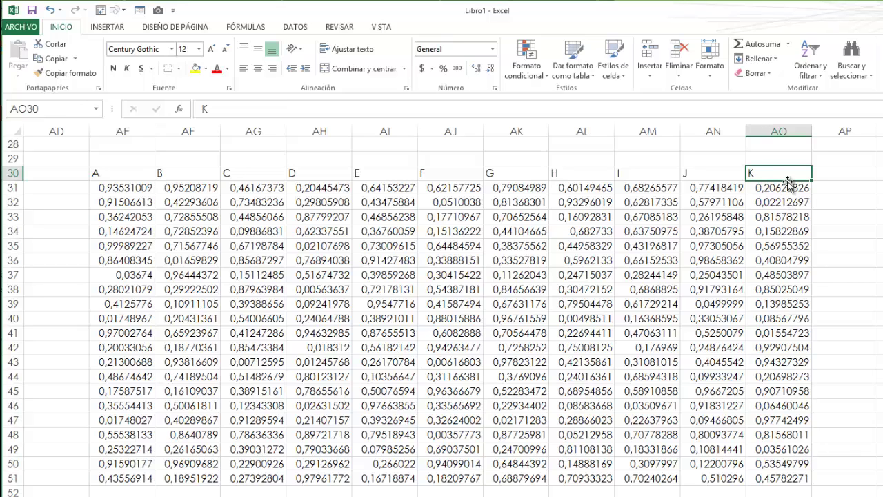
key("ctrl+asterisk")
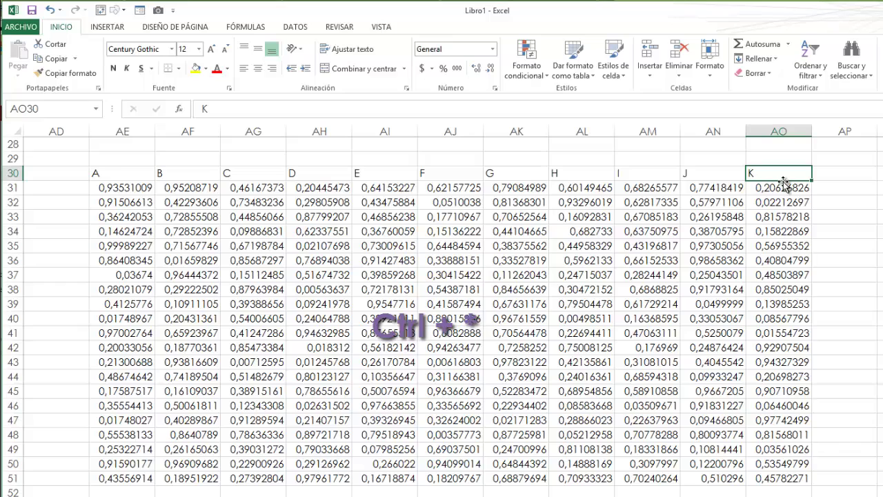
key("ctrl+Down")
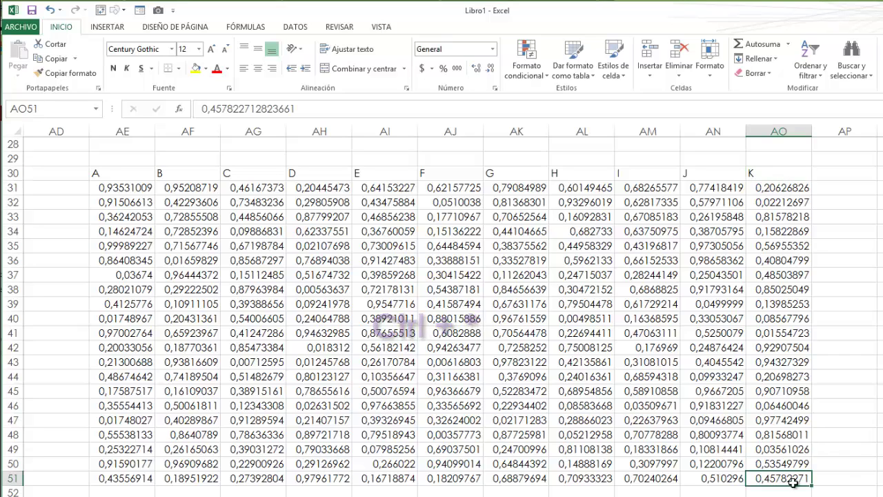
left_click(460, 321)
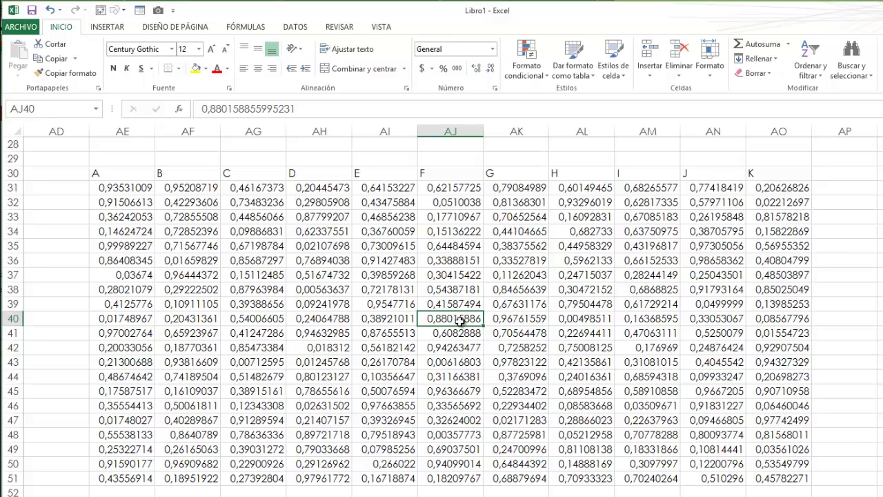
left_click(131, 177)
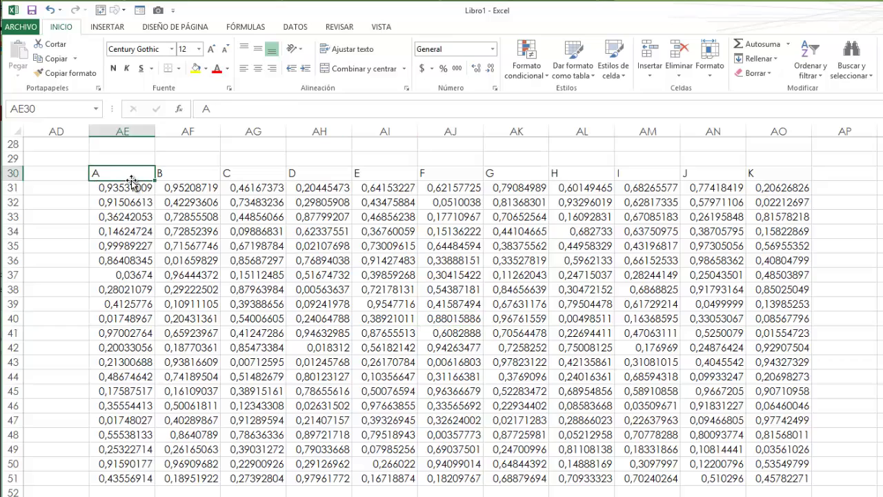
left_click_drag(131, 181, 127, 176)
key("ctrl+shift+Down")
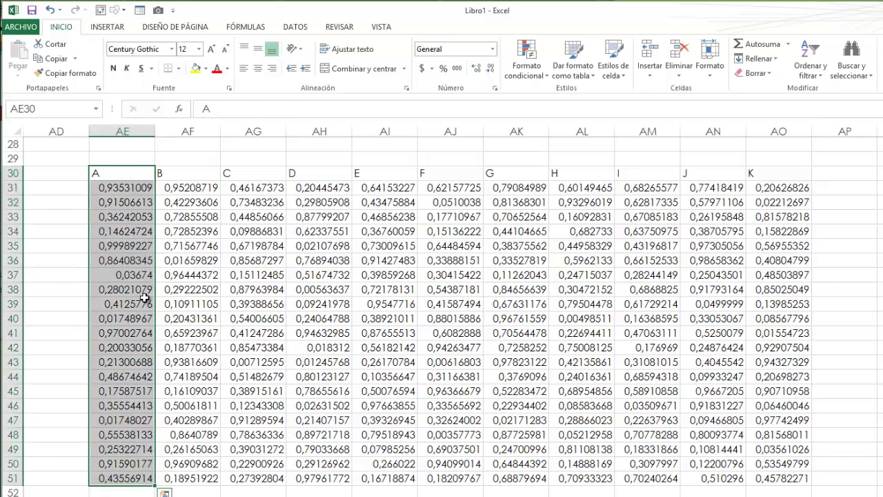
left_click(144, 297)
left_click(139, 172)
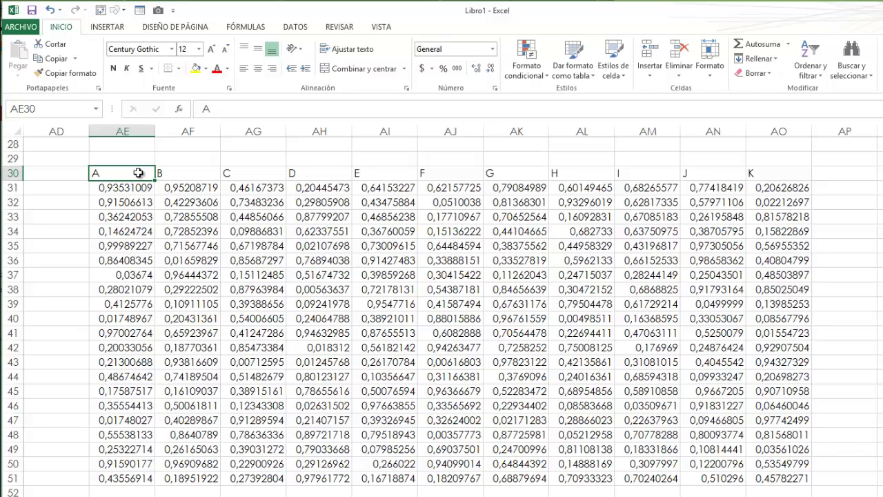
key("ctrl+shift+Right")
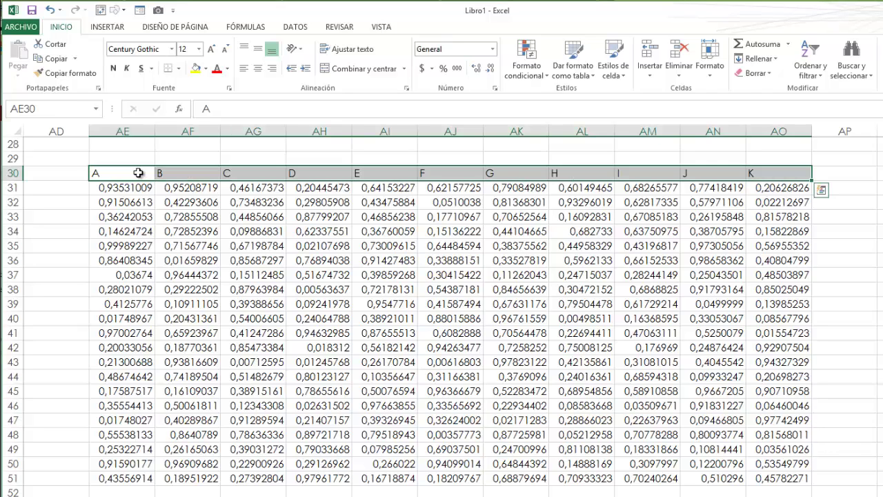
key("ctrl+shift+Down")
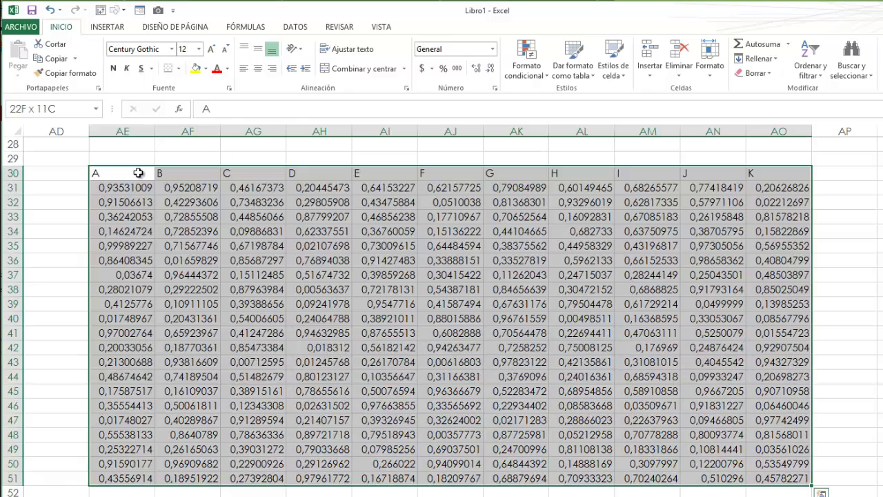
key("Up")
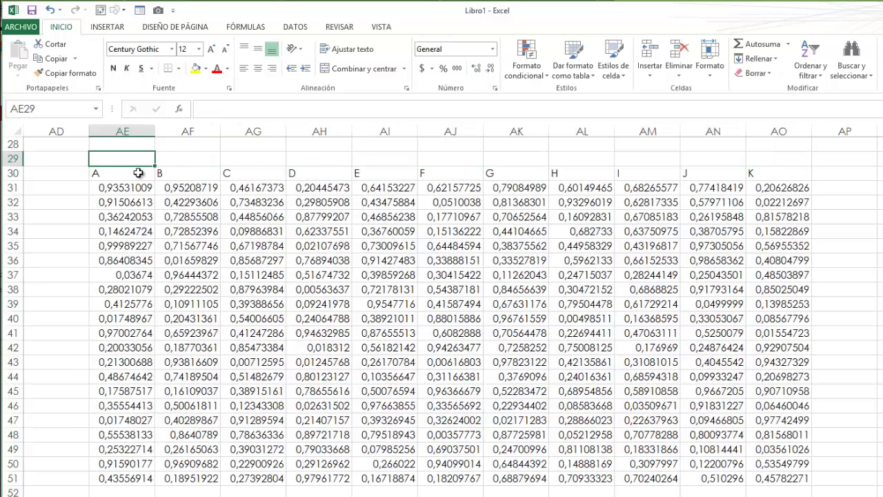
key("Down")
key("Down")
key("Right")
key("Right")
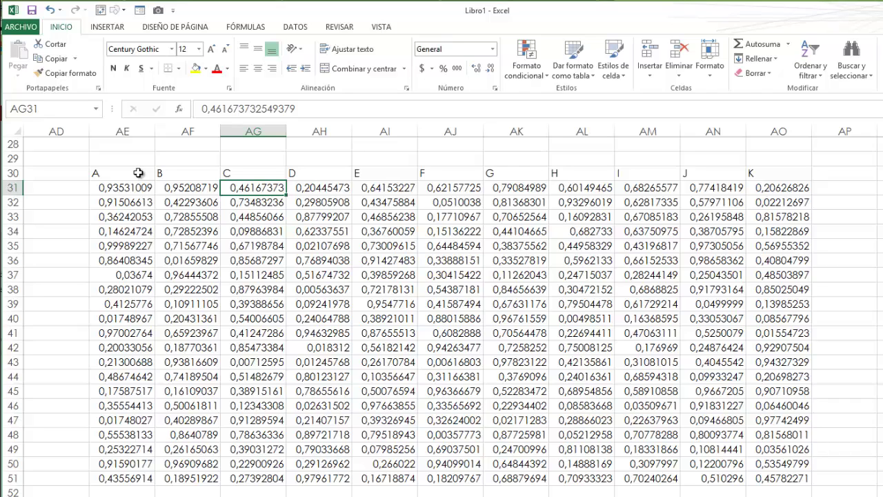
key("ctrl+asterisk")
left_click(138, 173)
key("ctrl+asterisk")
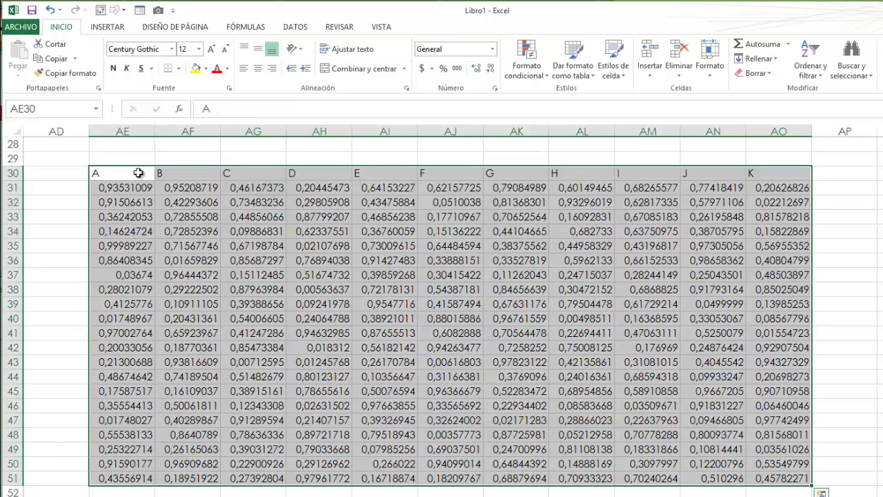
left_click(489, 261)
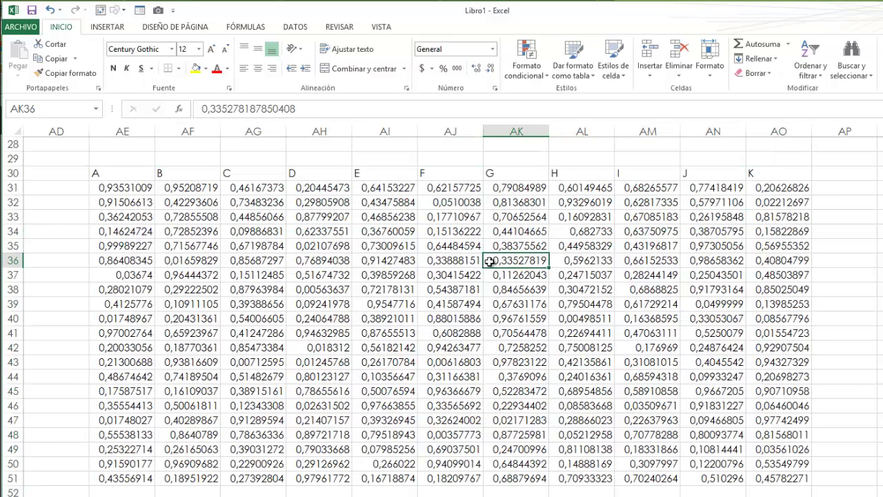
left_click(317, 265)
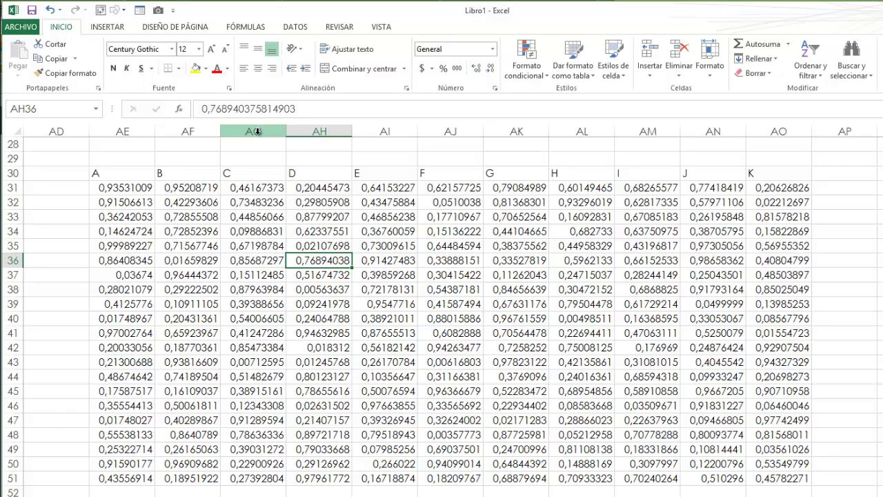
Step: Hide columns AG to AI, headed C, D and E, using Ocultar
left_click(257, 131)
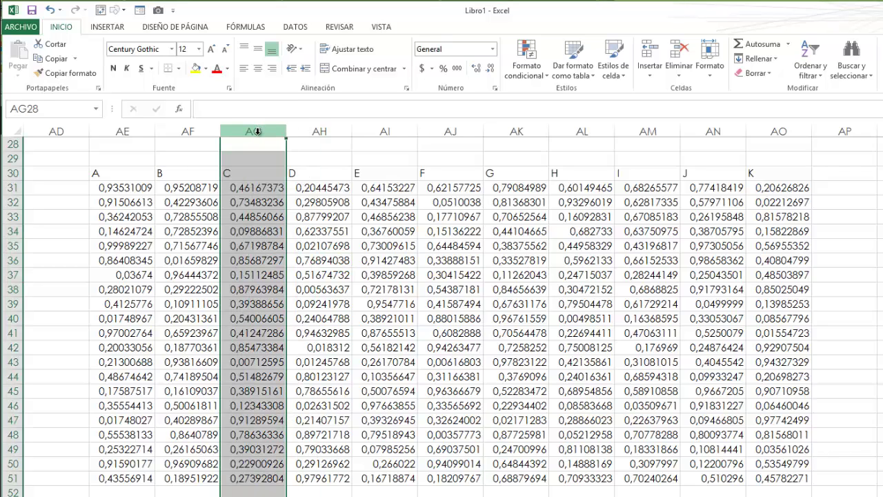
left_click_drag(257, 131, 399, 145)
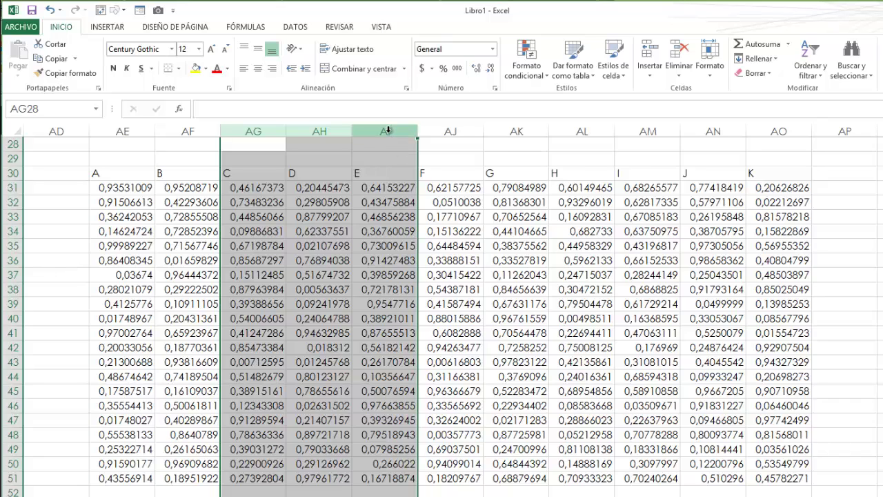
right_click(387, 129)
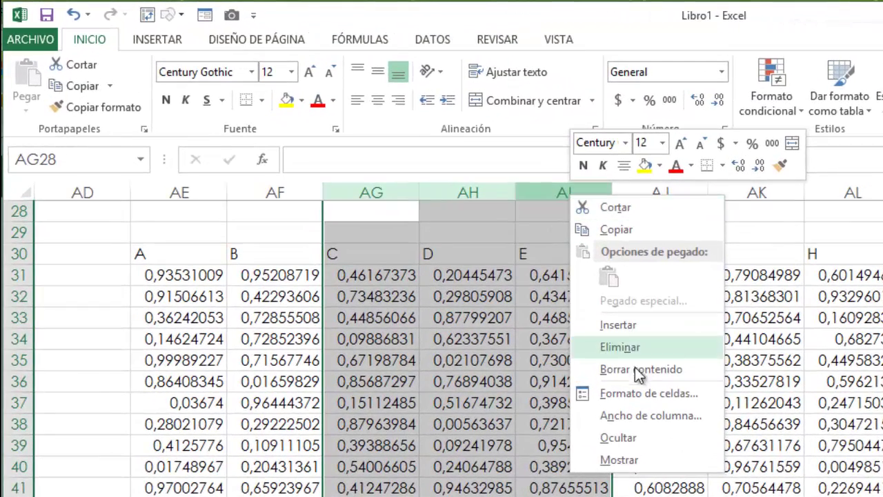
left_click(648, 442)
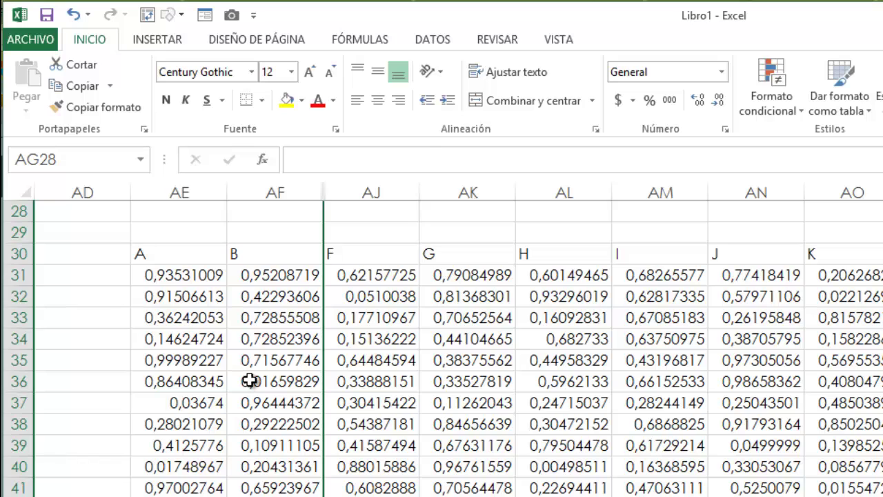
Step: Select columns AF through AJ and use Mostrar to unhide AG, AH and AI
left_click(427, 421)
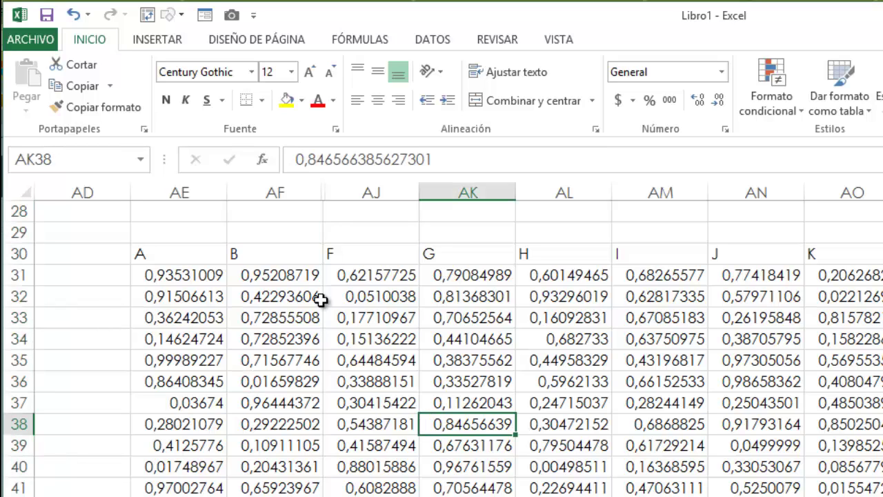
left_click(452, 365)
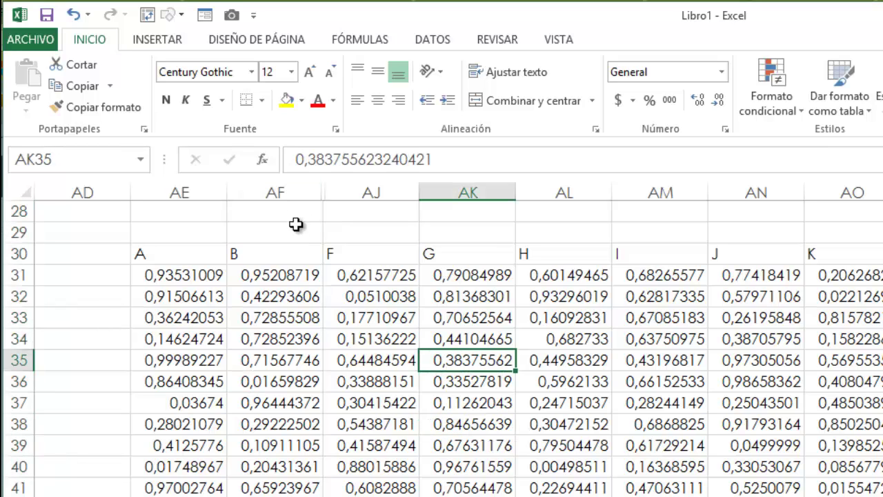
left_click(286, 191)
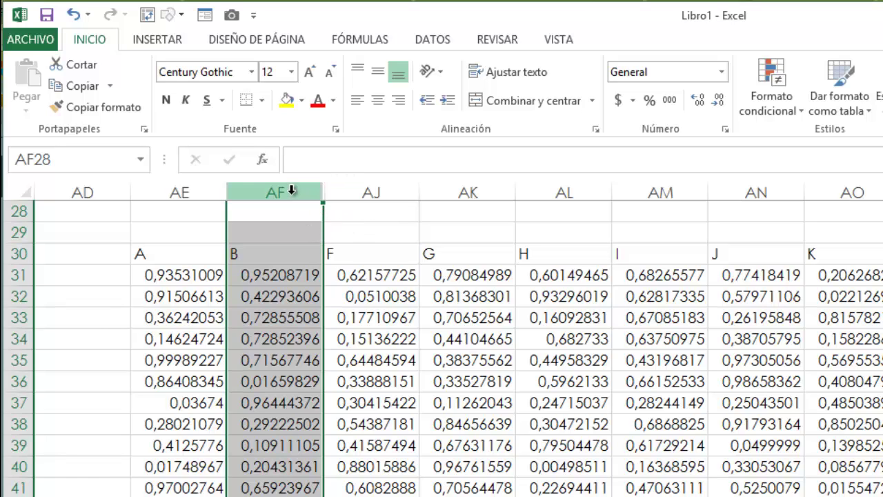
left_click_drag(291, 191, 368, 202)
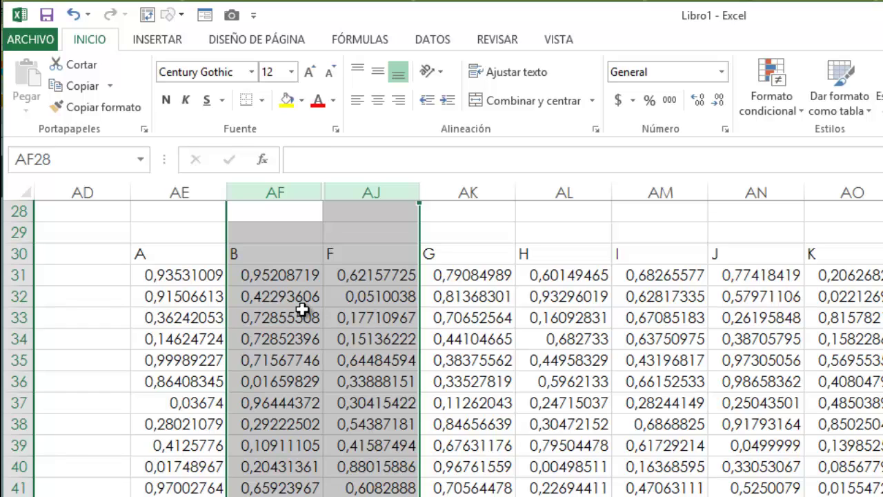
right_click(341, 194)
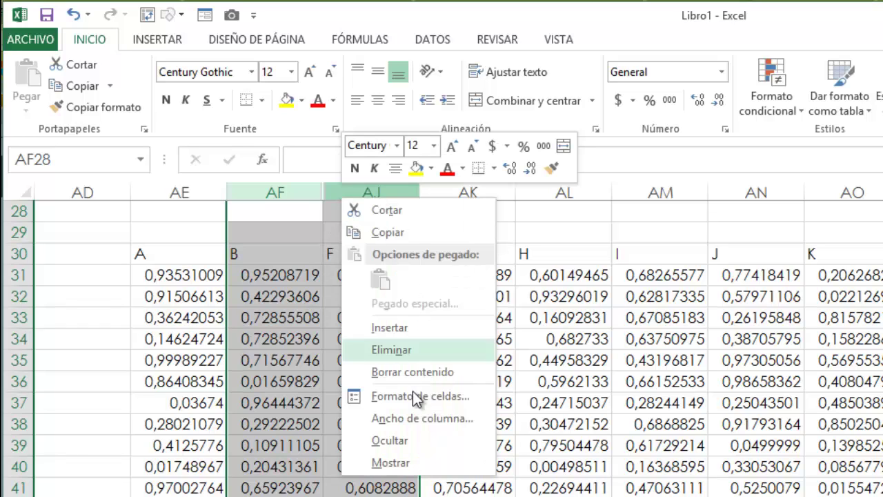
left_click(401, 463)
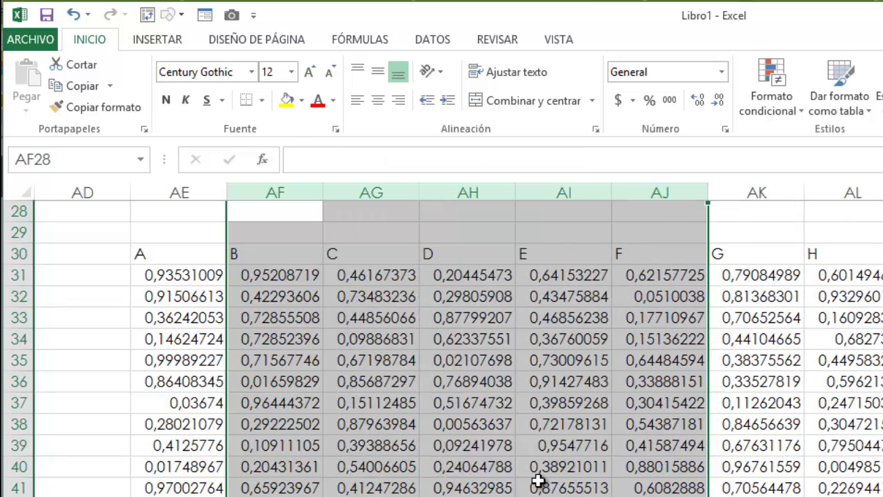
left_click(537, 487)
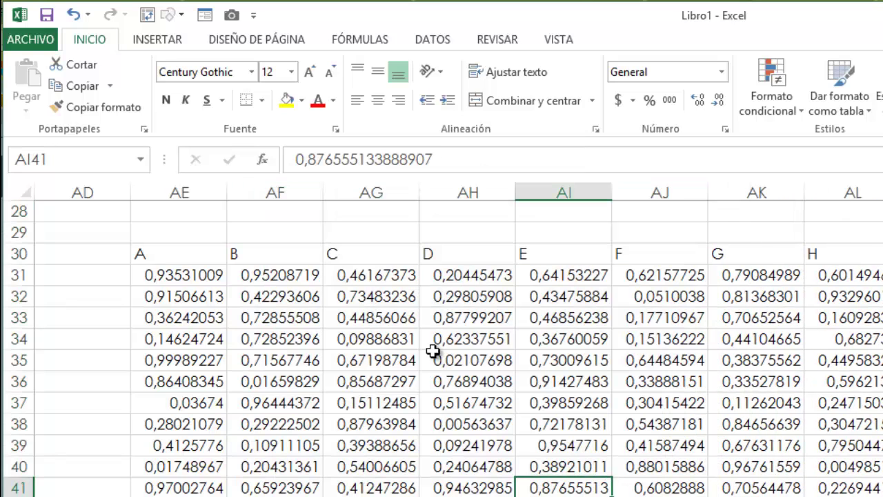
left_click_drag(386, 191, 642, 215)
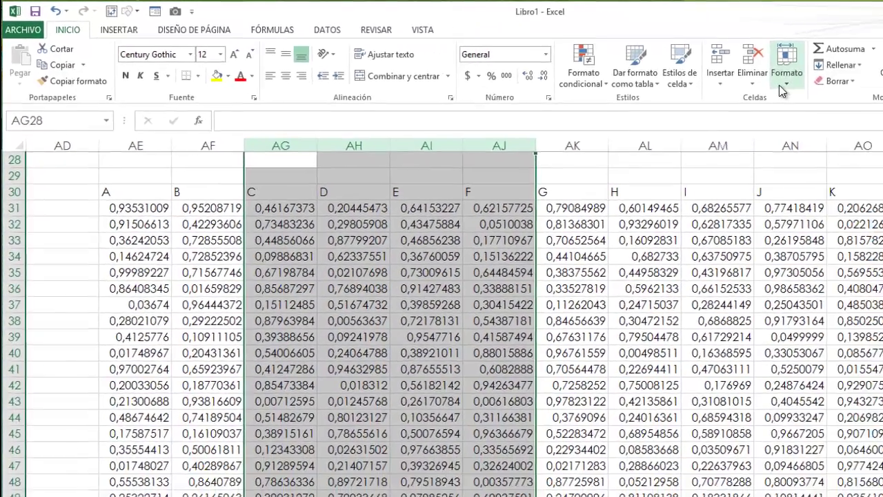
left_click(694, 60)
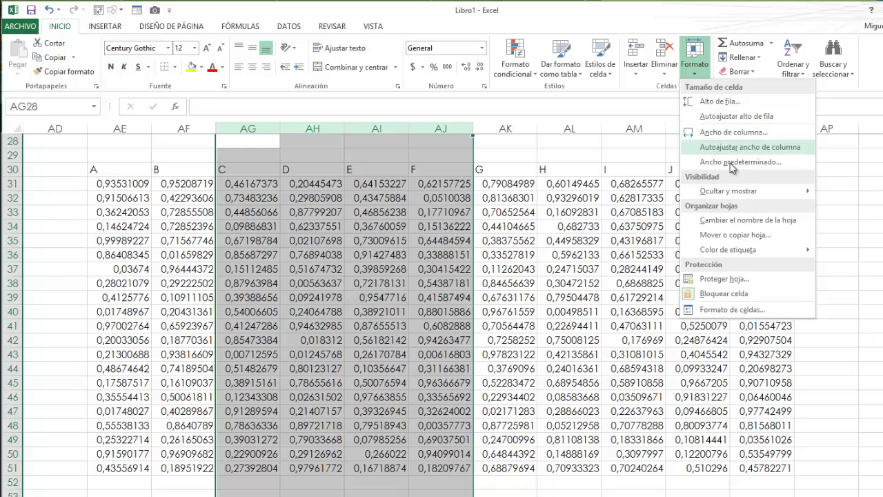
mouse_move(691, 185)
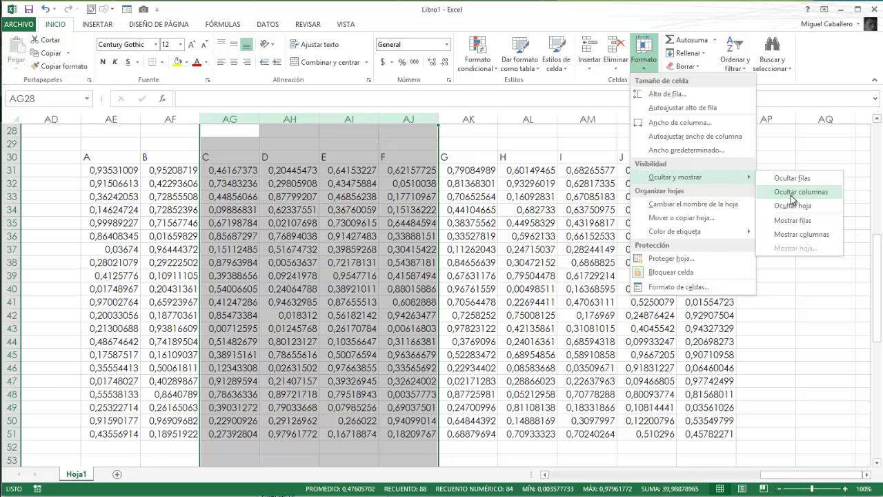
left_click(792, 194)
left_click(254, 275)
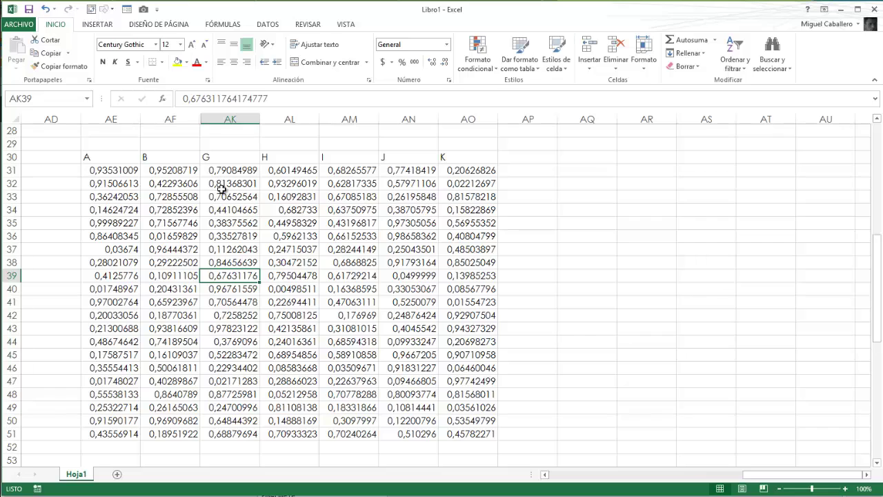
left_click_drag(177, 120, 233, 120)
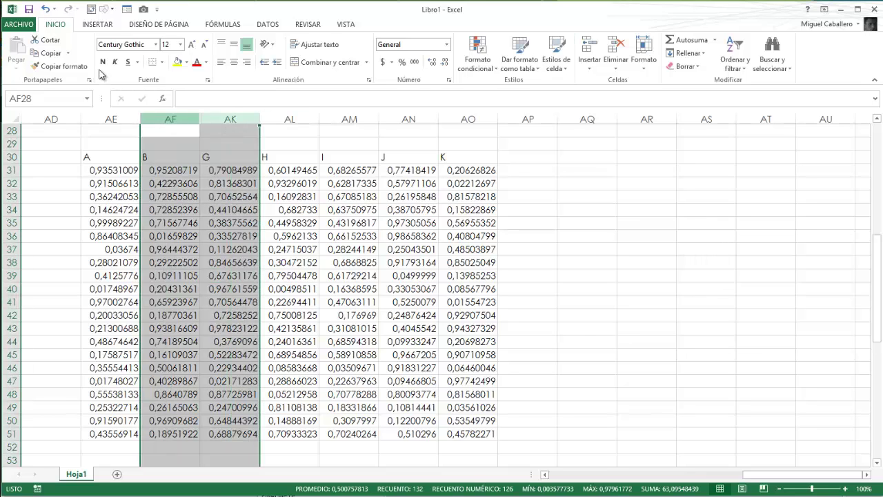
left_click(643, 54)
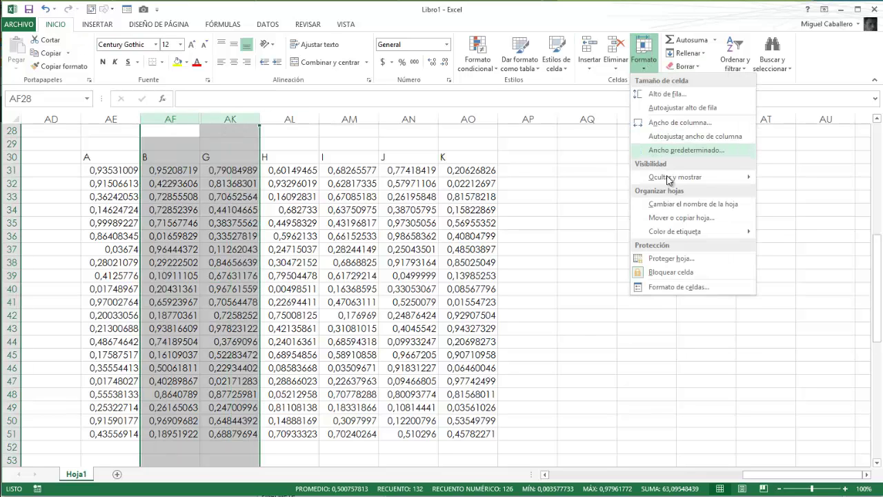
mouse_move(668, 182)
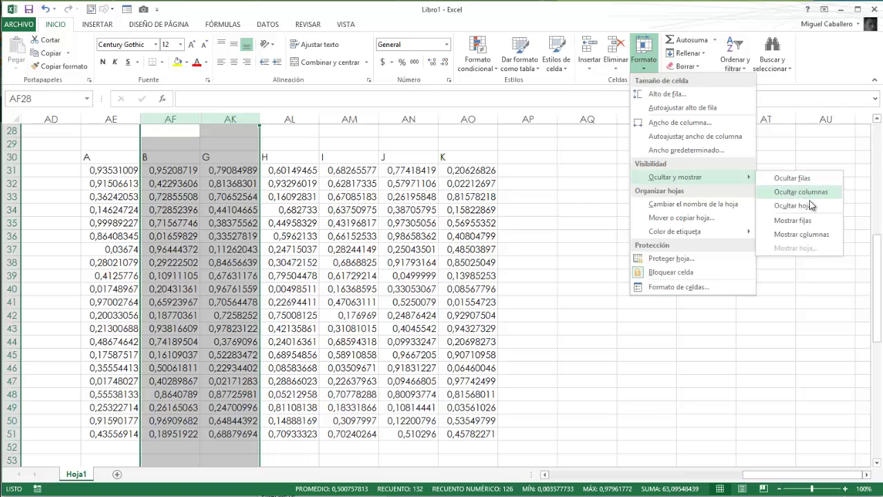
left_click(816, 233)
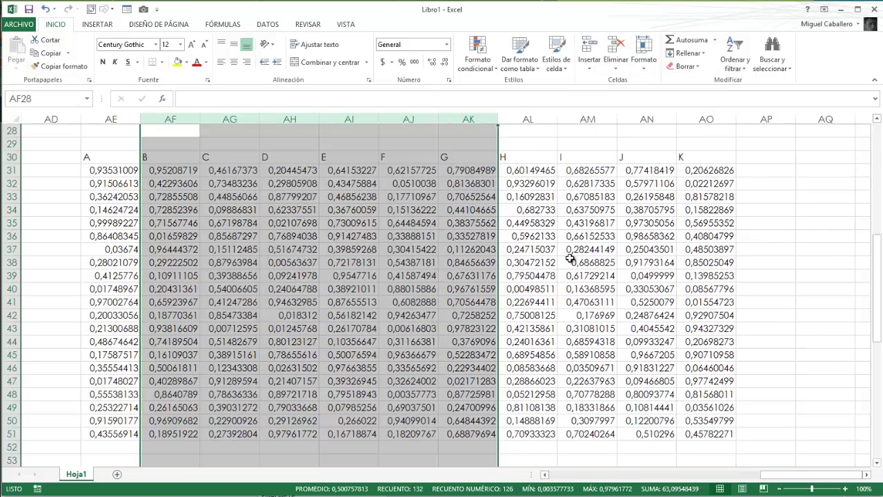
left_click(569, 259)
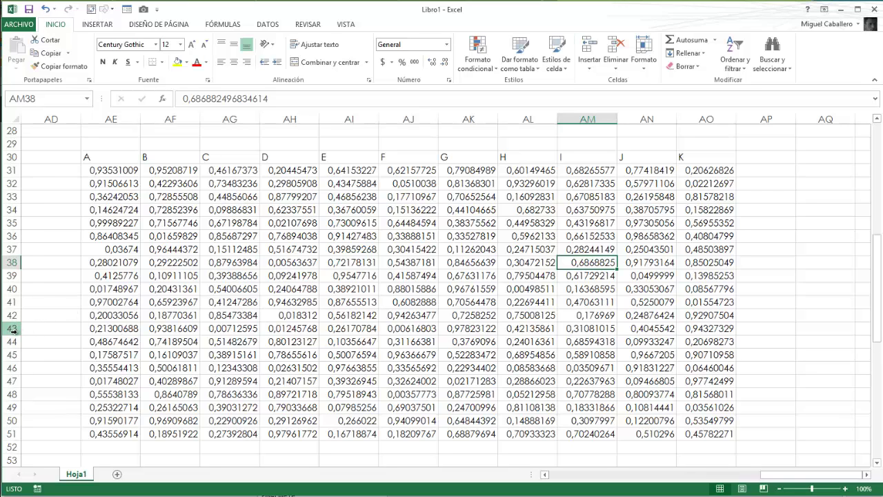
Step: Select rows 37, 43 and 46 together in the random-number table
left_click_drag(13, 329, 11, 394)
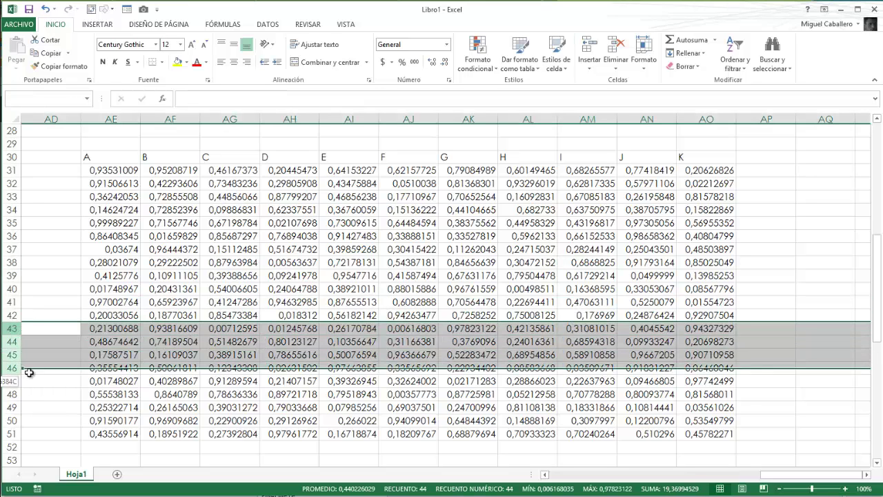
left_click(153, 263)
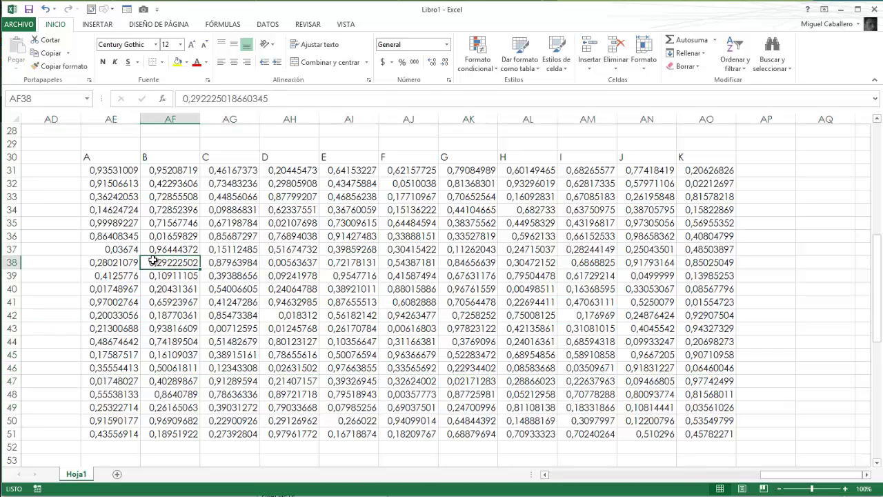
left_click(10, 249)
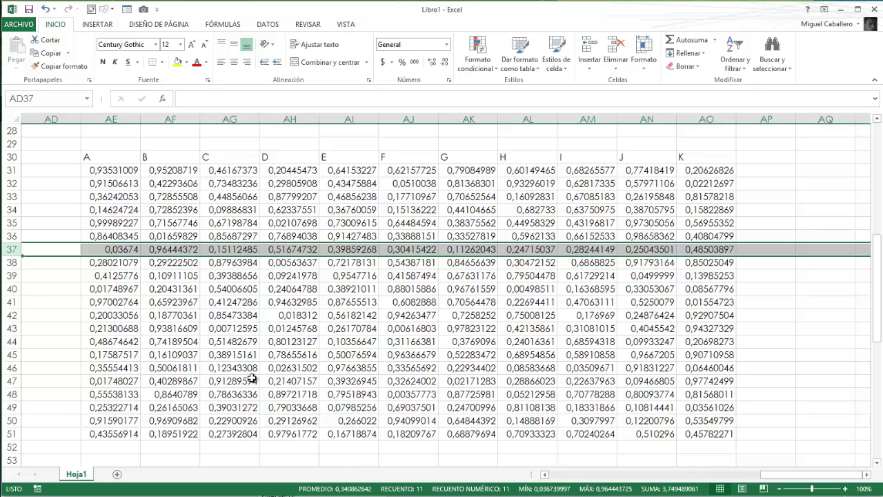
left_click(10, 329, "ctrl")
left_click(12, 368, "ctrl")
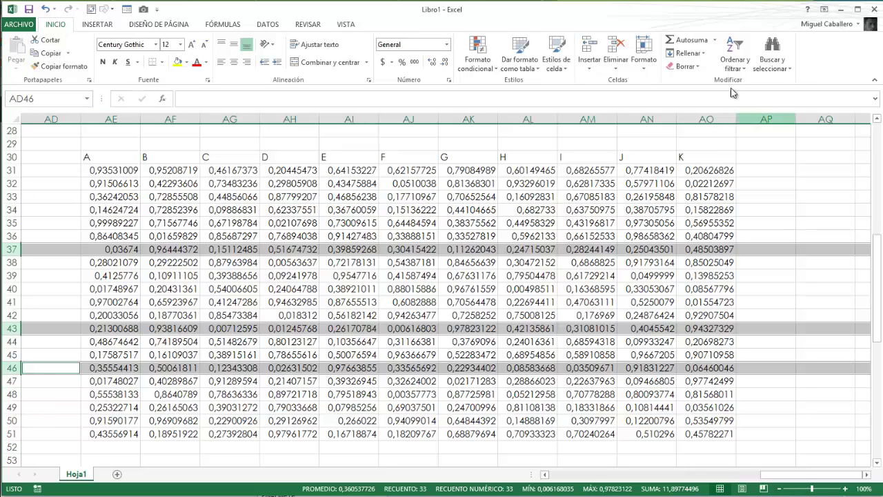
Step: Hide the selected rows with Formato > Ocultar y mostrar > Ocultar filas
left_click(700, 67)
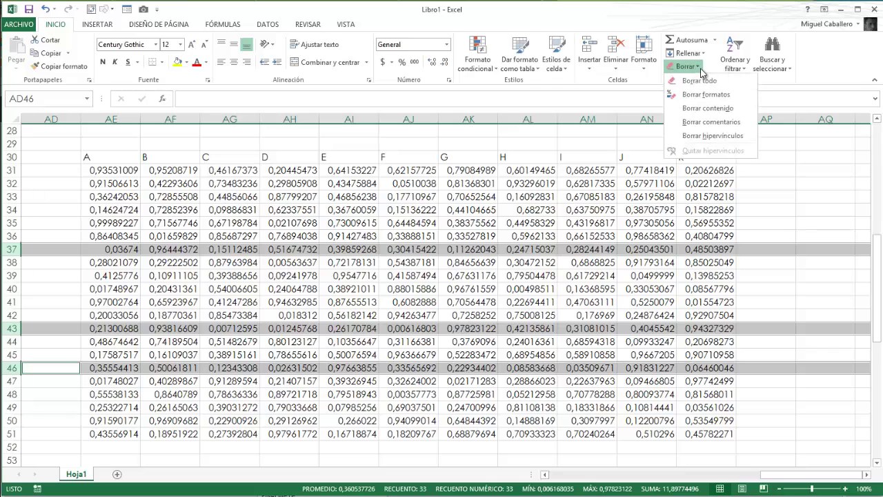
left_click(658, 76)
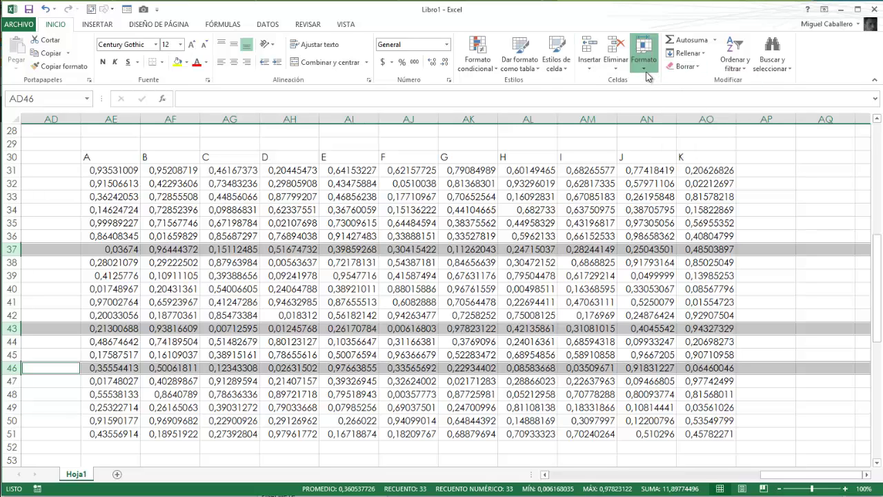
left_click(644, 66)
mouse_move(687, 178)
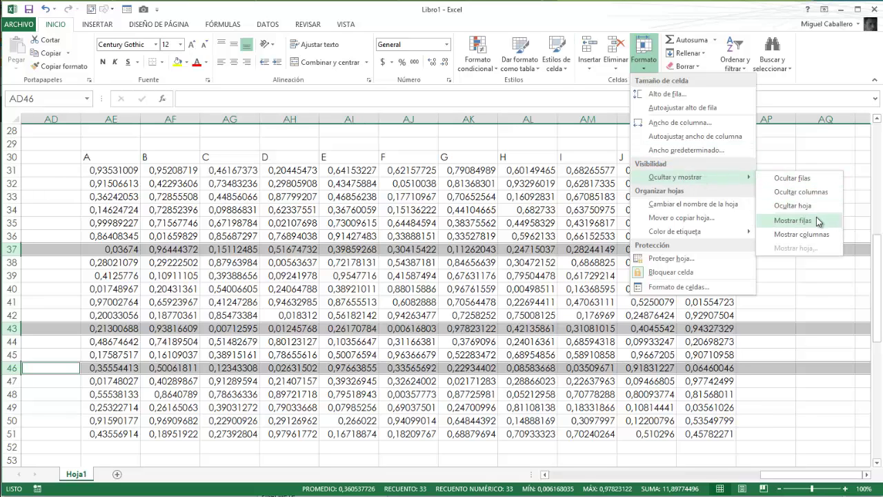
left_click(800, 178)
left_click(376, 407)
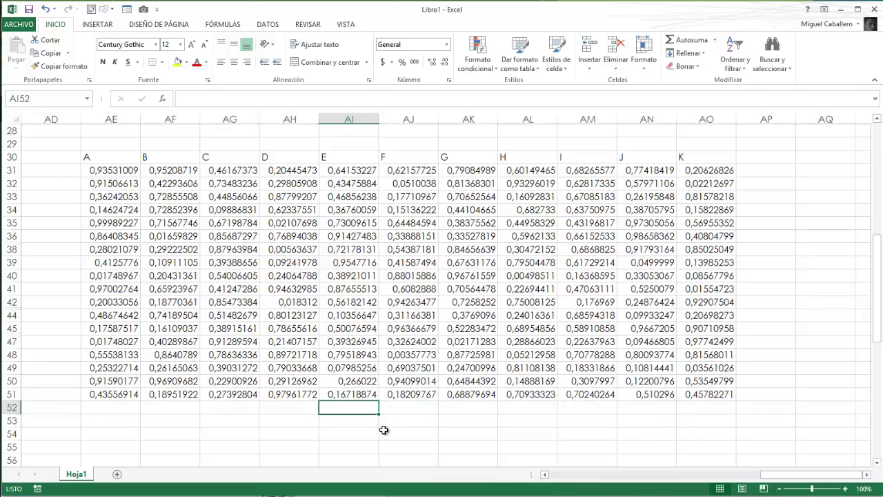
Step: Select rows 30 to 54 and use Mostrar to unhide rows 37, 43 and 46
left_click(11, 158)
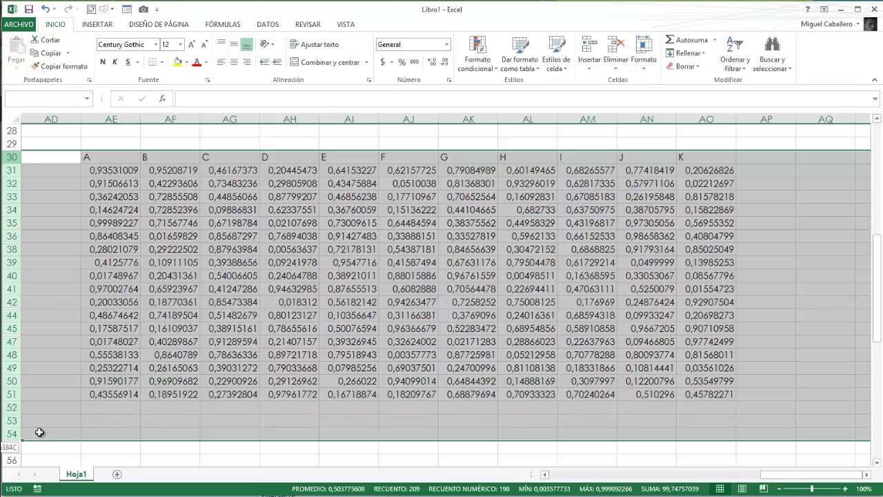
left_click_drag(23, 189, 39, 431)
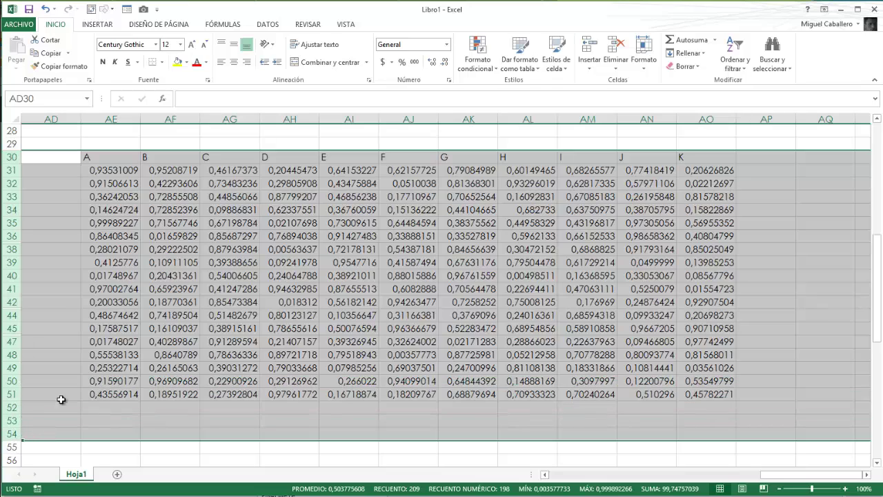
right_click(10, 217)
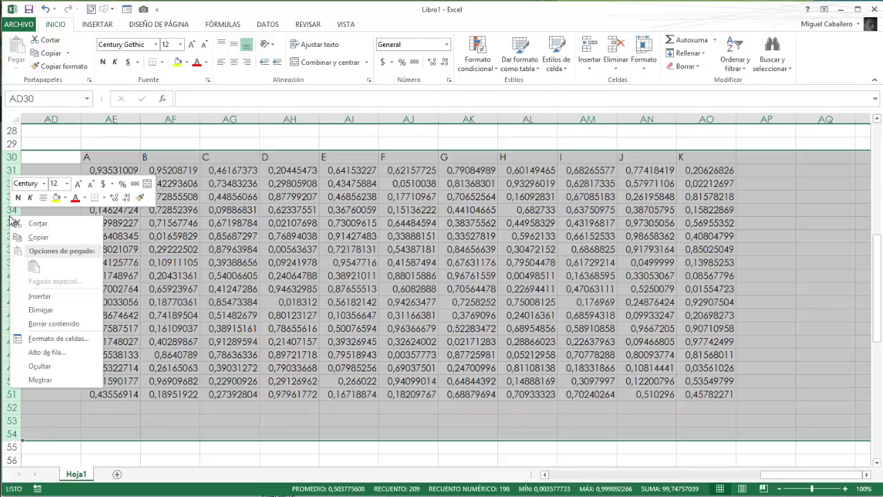
left_click(54, 379)
left_click(424, 366)
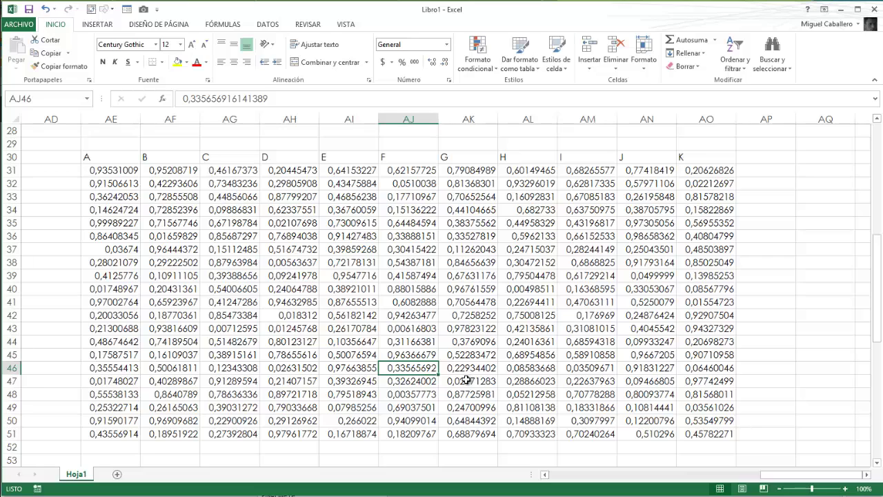
Step: Check the restored rows by selecting cells such as AH37, AD33 and AL40
left_click(276, 299)
left_click(434, 320)
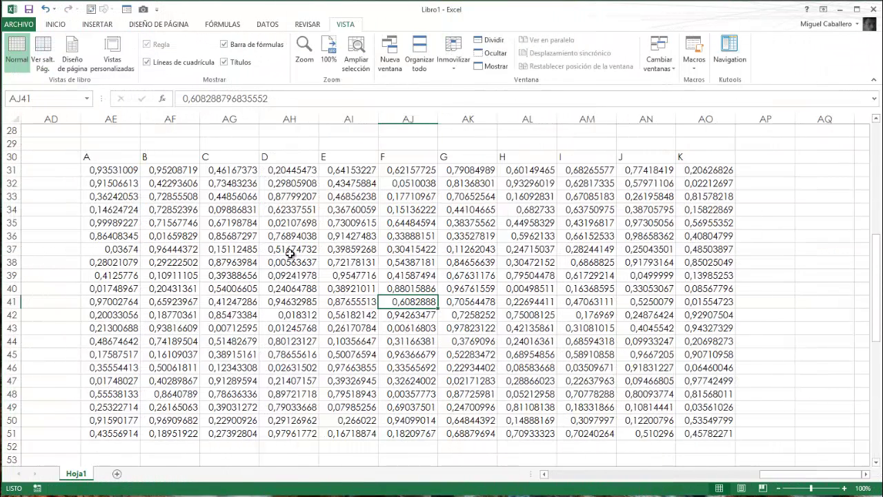
left_click(290, 254)
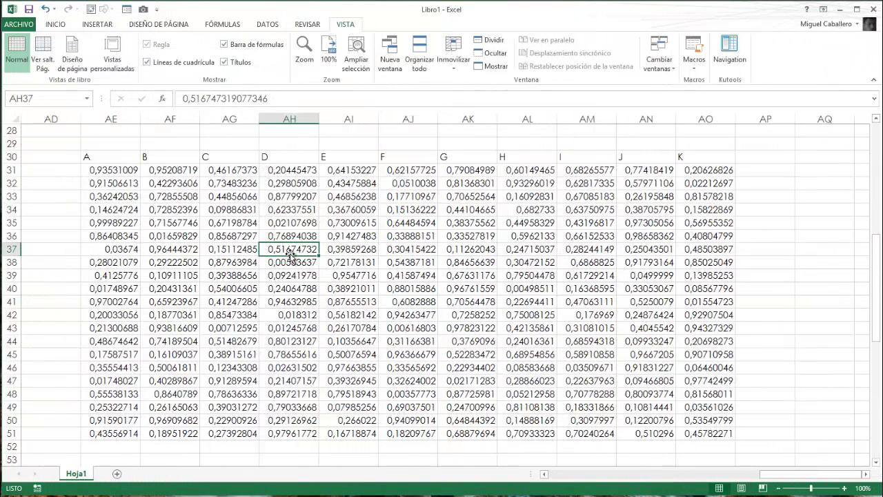
left_click(54, 198)
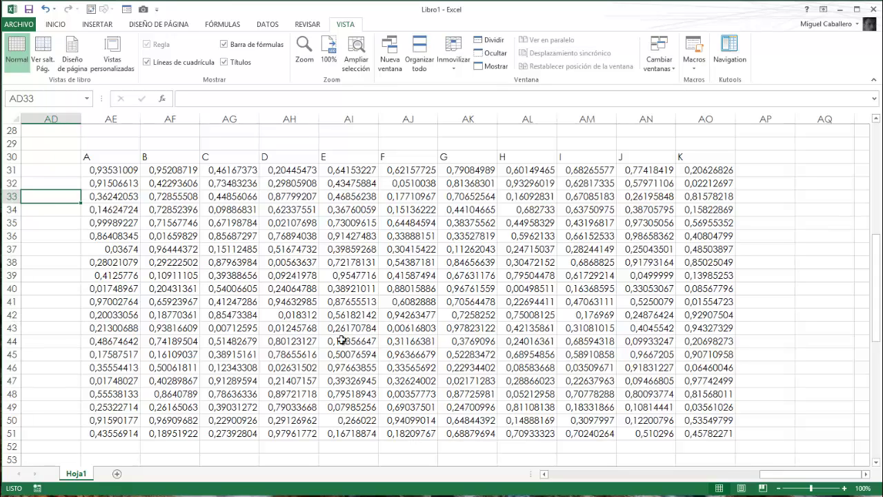
left_click(519, 288)
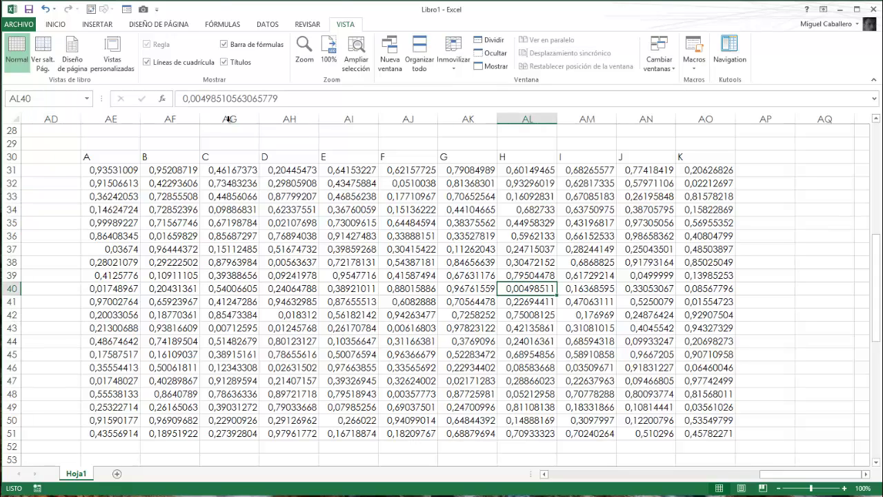
left_click(51, 27)
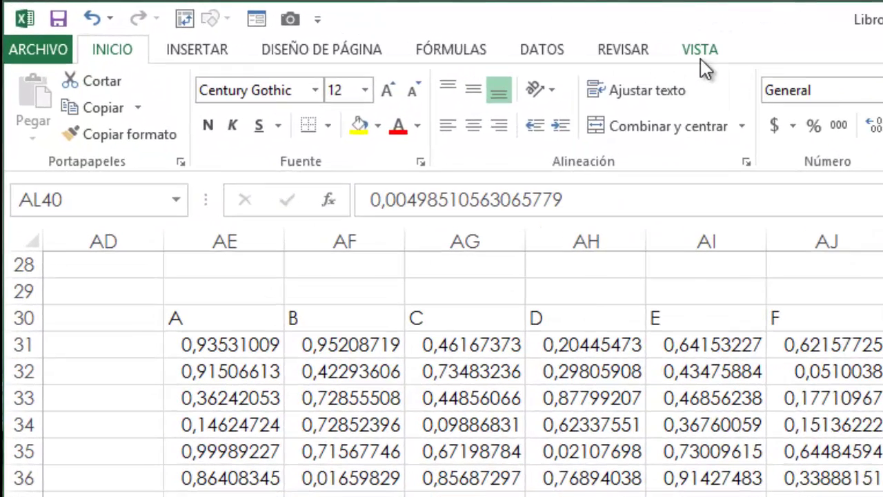
left_click(547, 39)
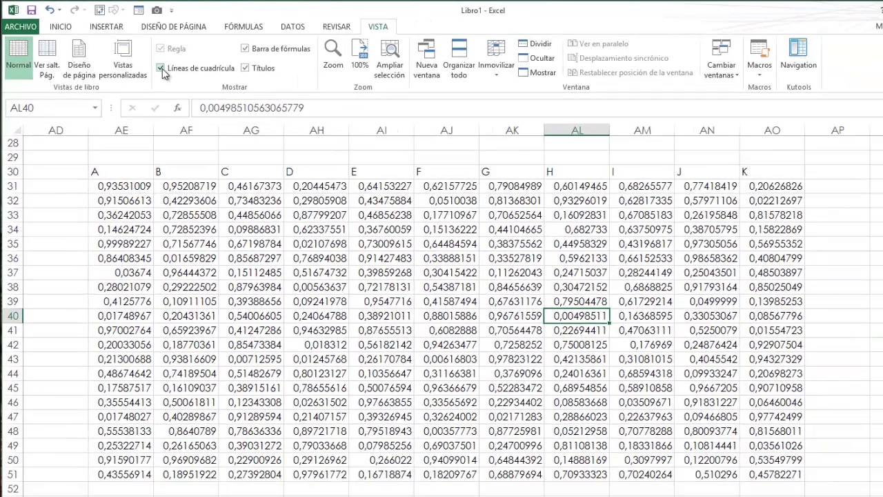
left_click(162, 68)
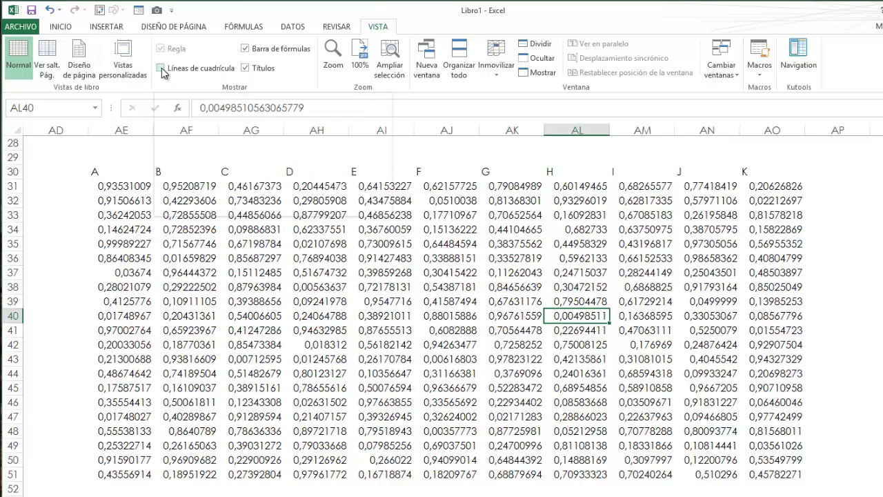
left_click(827, 331)
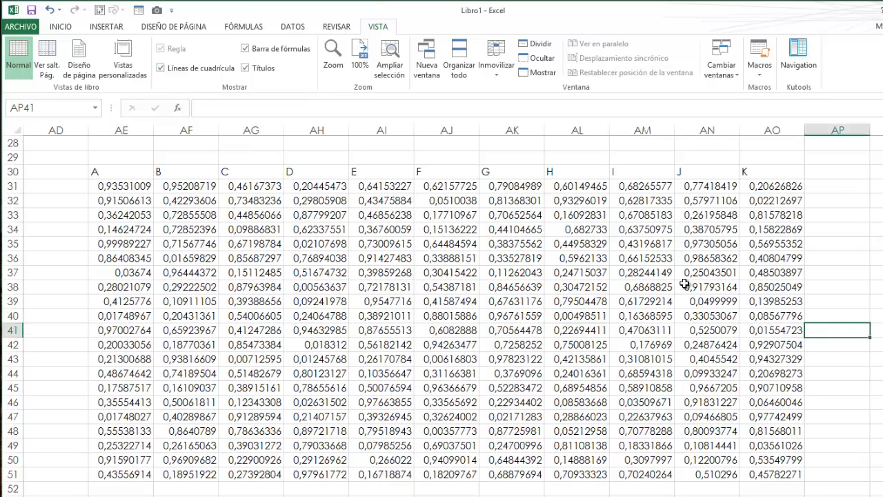
left_click(71, 158)
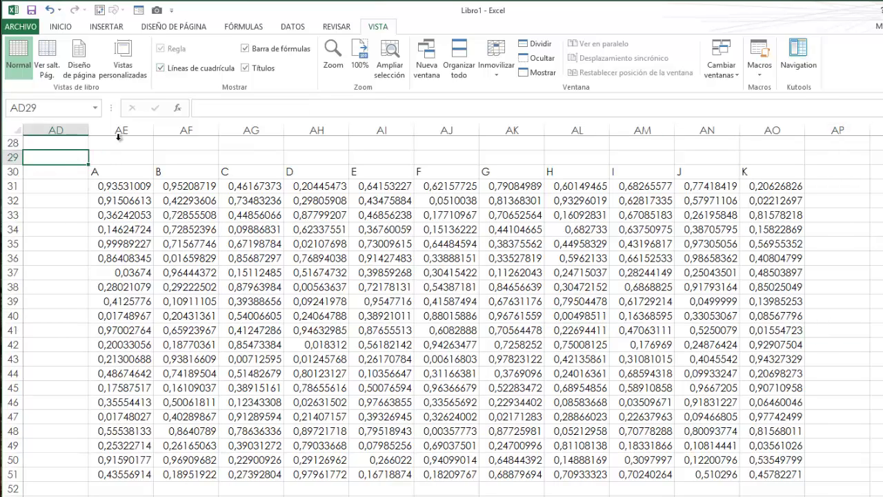
left_click(567, 330)
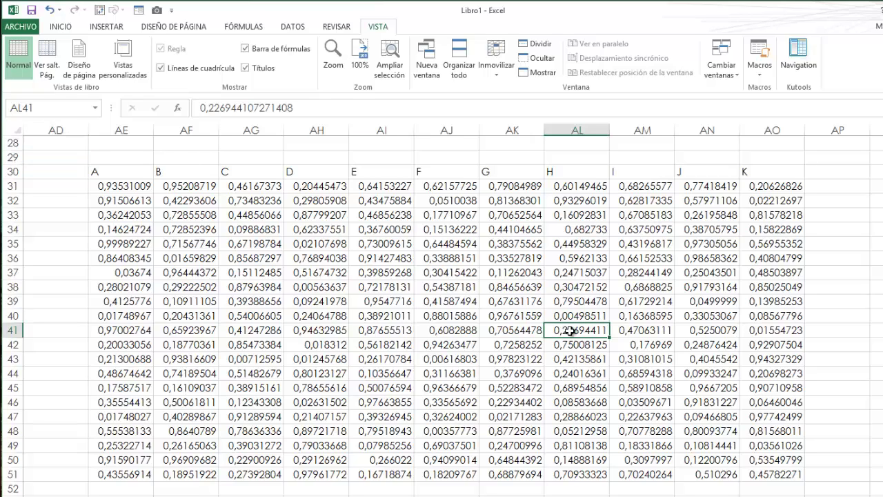
left_click(241, 274)
left_click(124, 231)
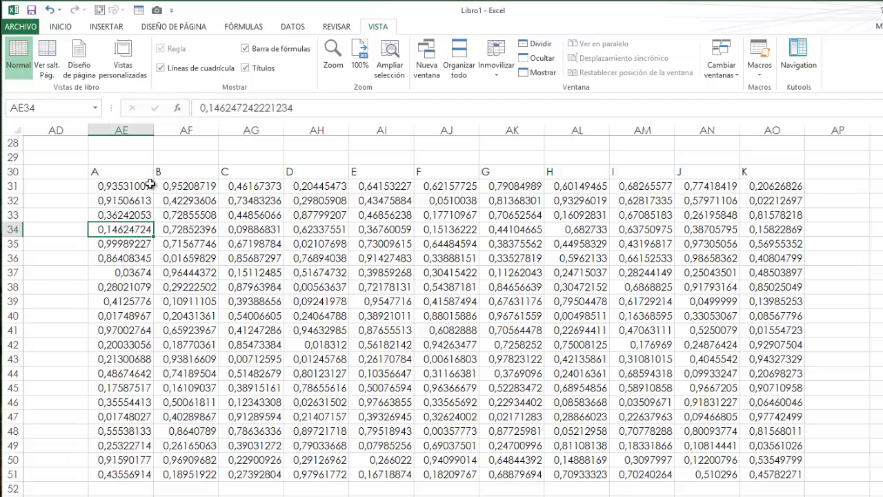
left_click(452, 333)
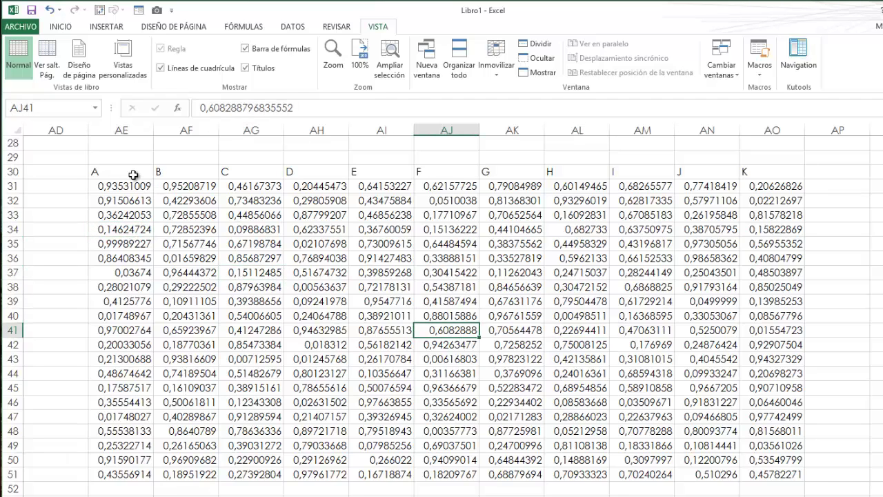
left_click_drag(133, 175, 766, 478)
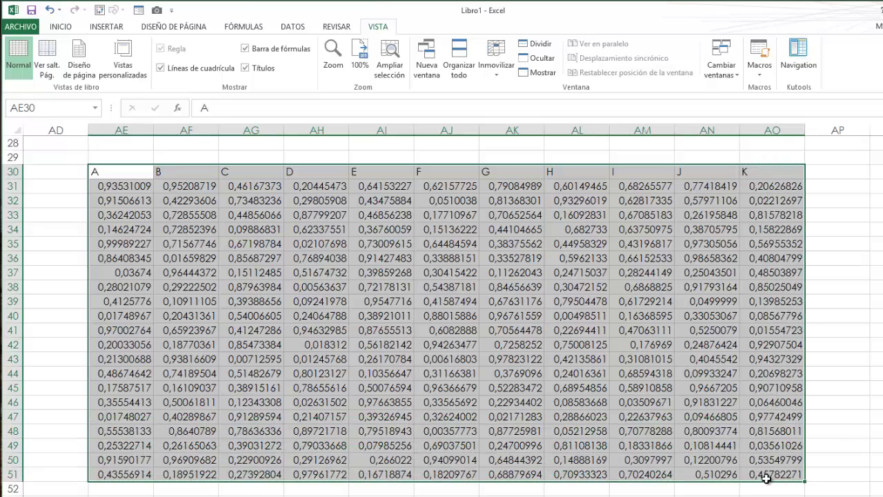
left_click(447, 330)
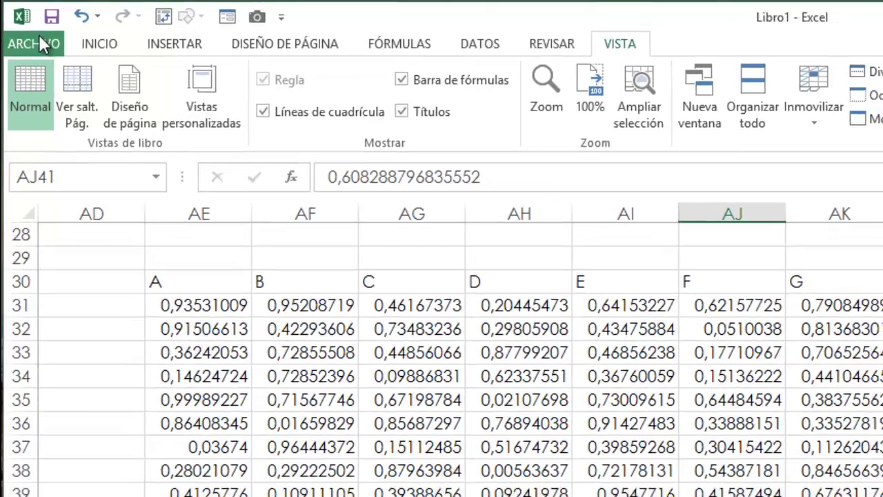
Step: Set Color de cuadrícula to orange (Anaranjado) in Excel Options > Avanzadas
left_click(38, 35)
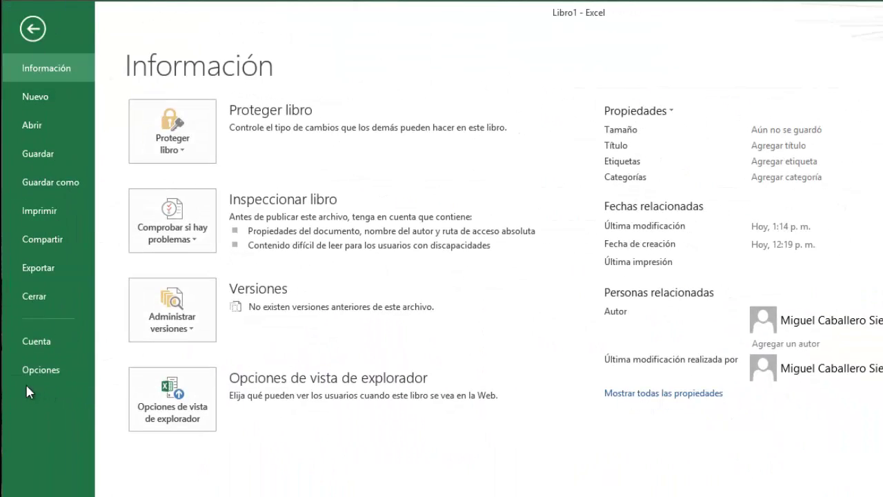
key("Escape")
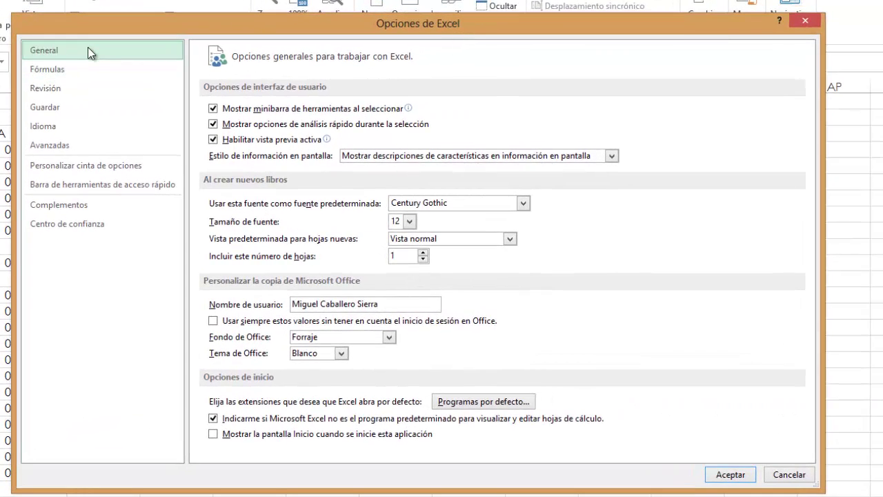
left_click(62, 153)
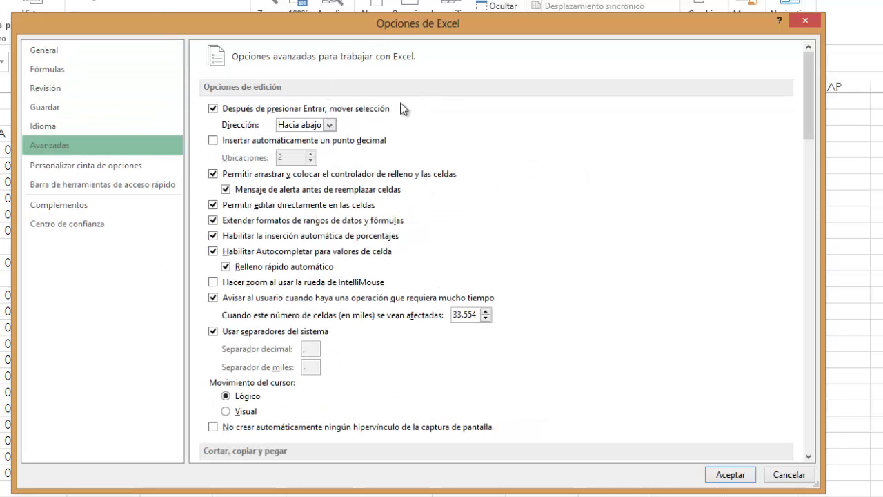
left_click_drag(812, 90, 803, 320)
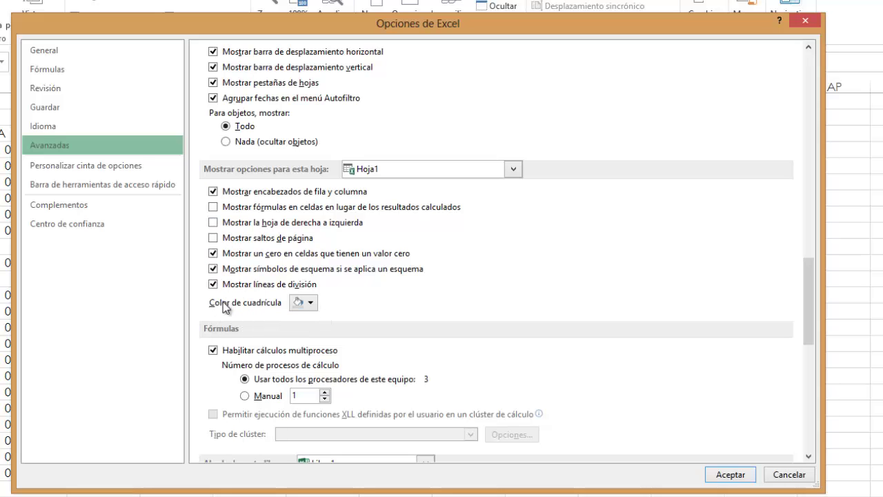
left_click(311, 303)
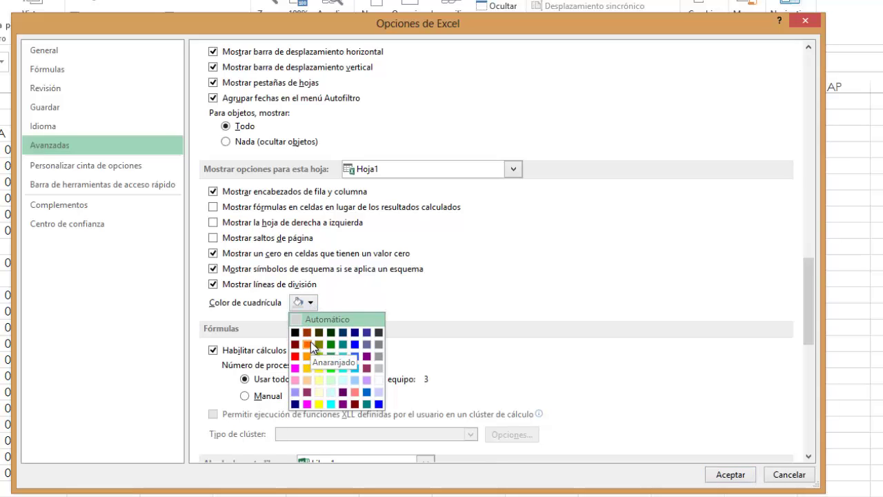
left_click(310, 342)
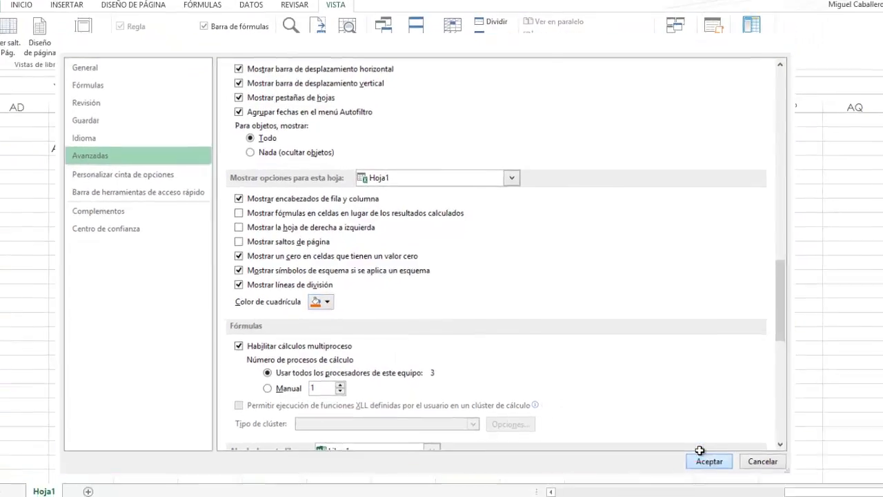
Step: Apply the orange gridlines and inspect the table through cells AI38, AL42, AN44 and AM44
left_click(724, 470)
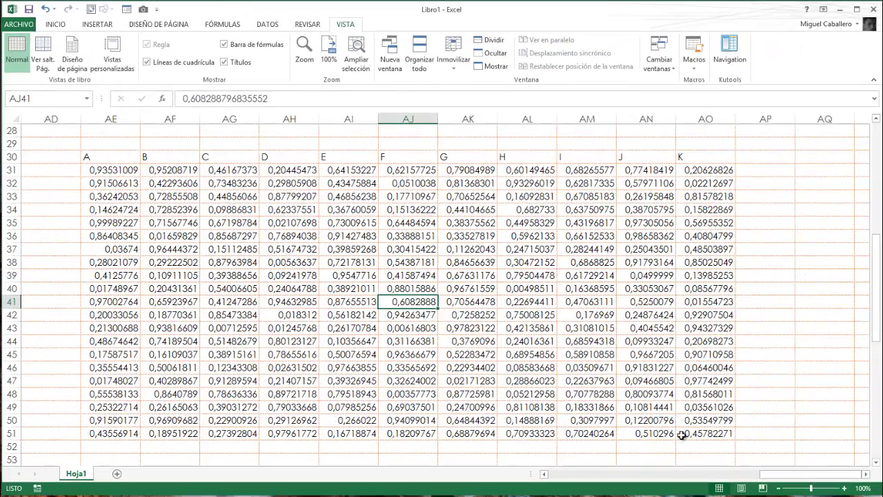
left_click(766, 280)
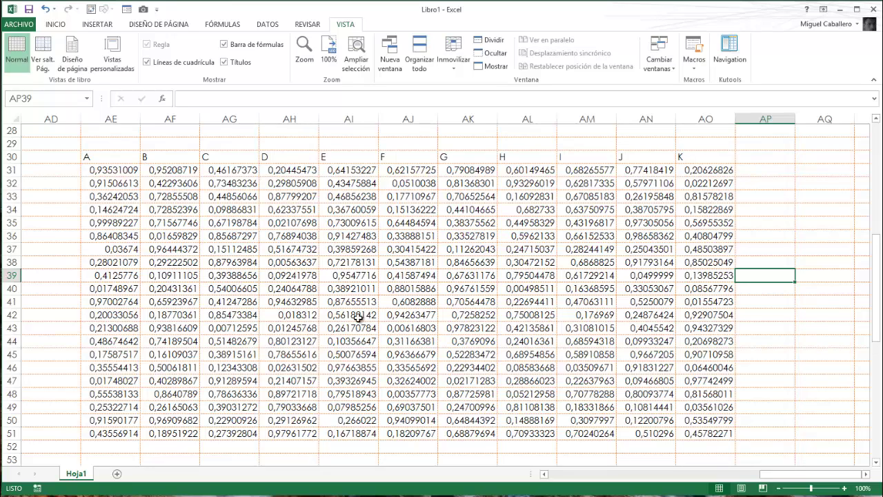
left_click(749, 209)
left_click(350, 260)
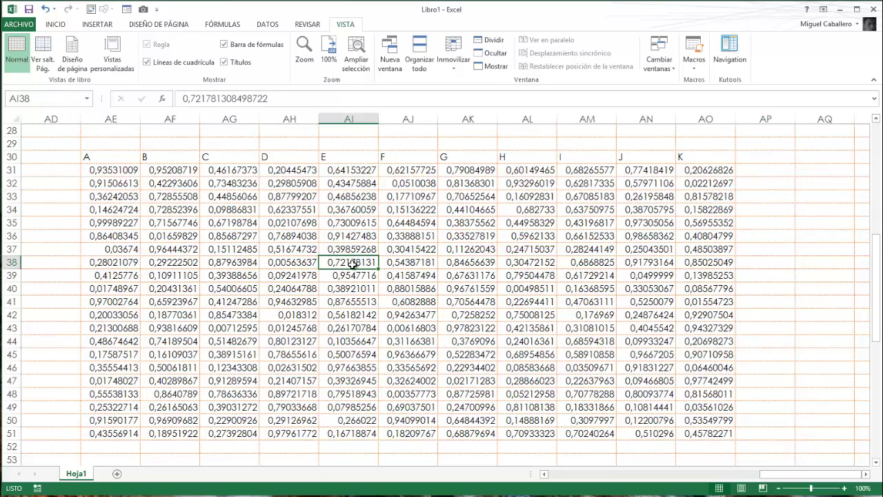
left_click(511, 315)
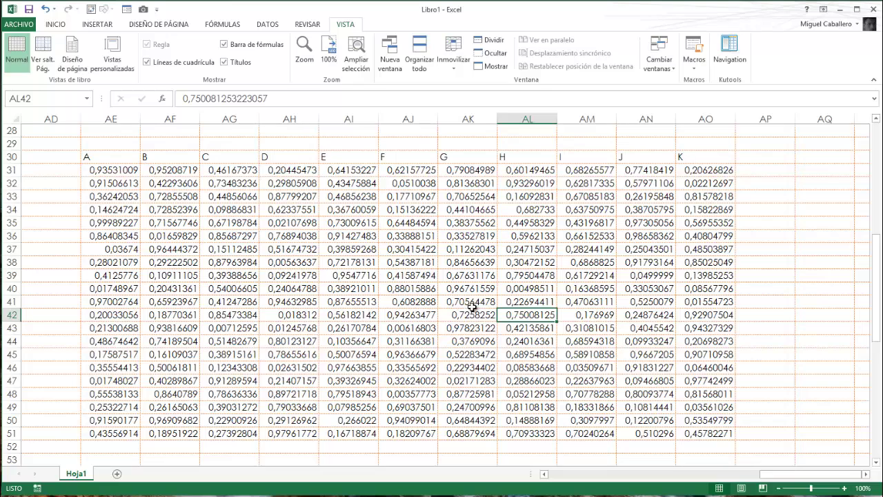
left_click(468, 316)
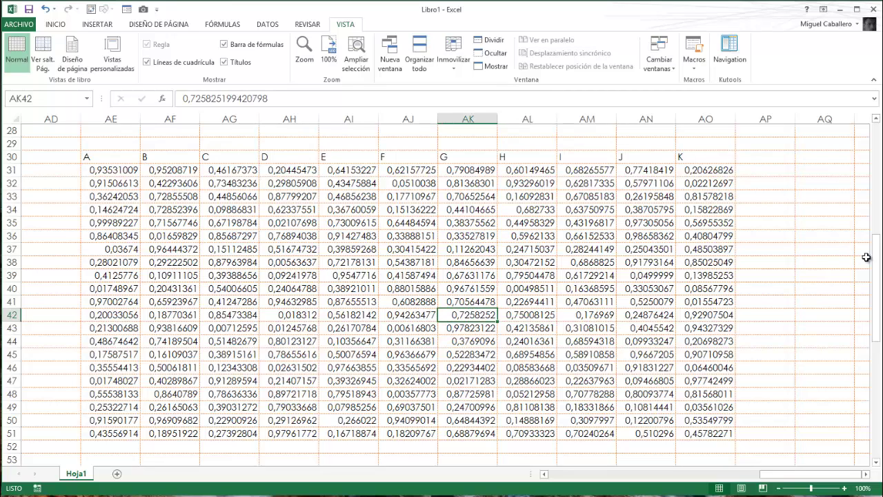
left_click(821, 241)
left_click(641, 341)
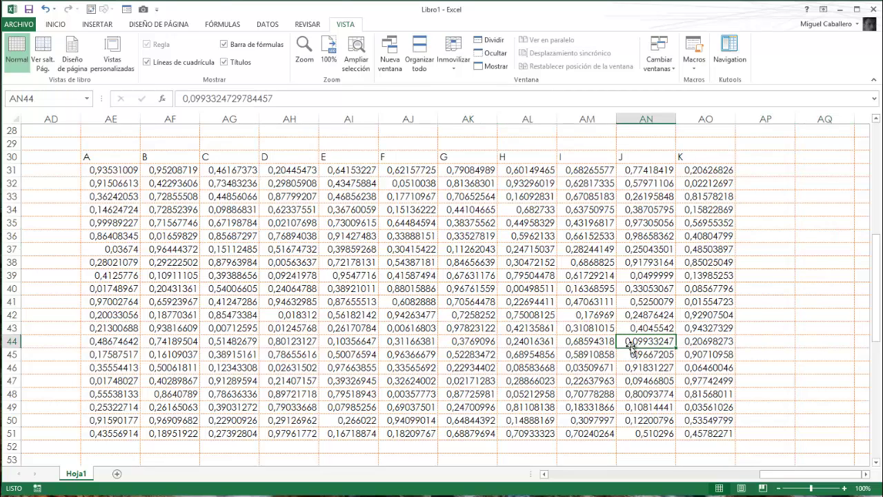
left_click(269, 293)
left_click(176, 222)
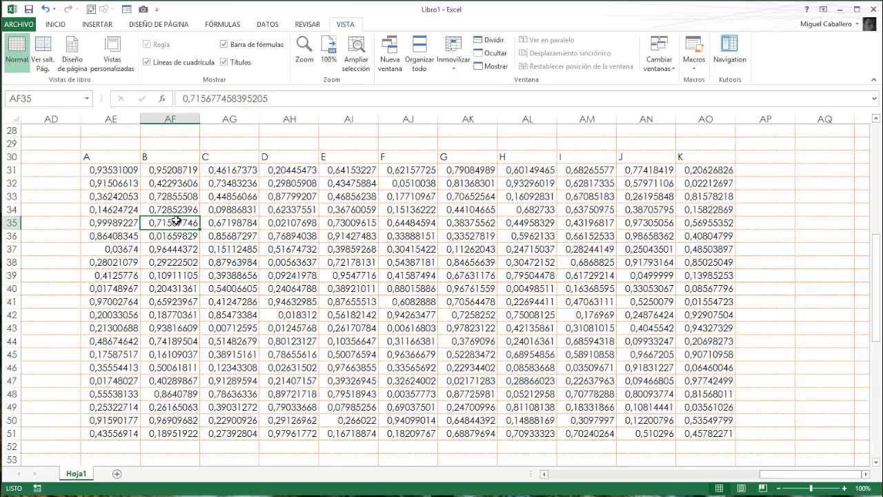
left_click(559, 338)
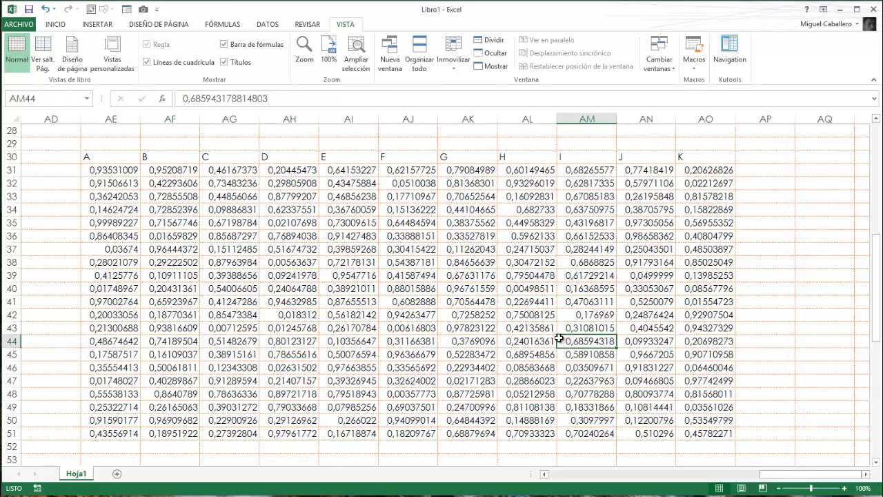
Step: Reset Color de cuadrícula to Automático under Opciones > Avanzadas and confirm with Aceptar
left_click(13, 28)
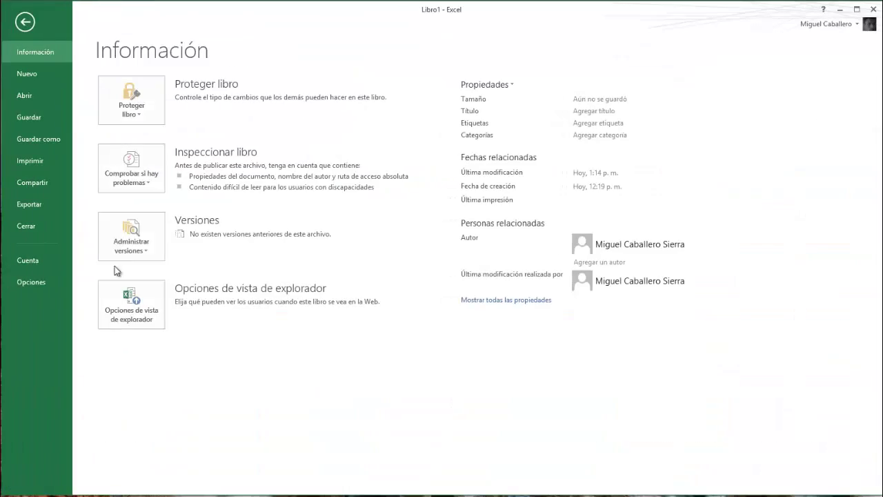
left_click(29, 284)
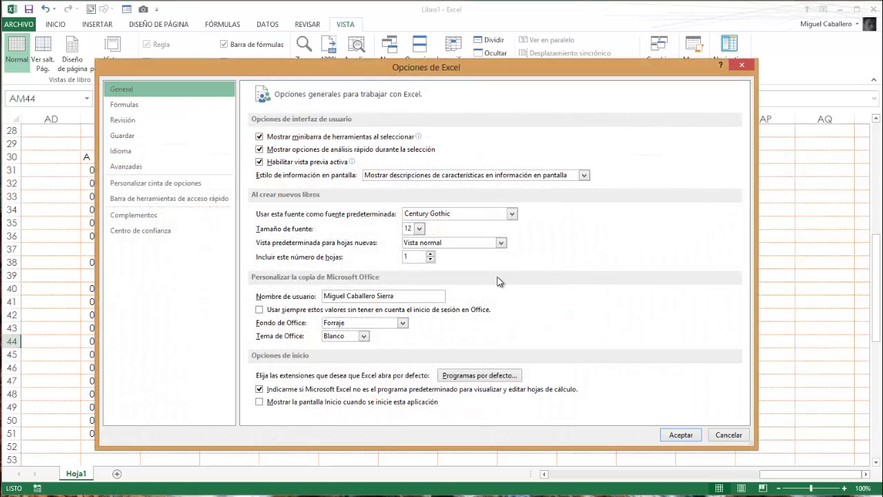
left_click(144, 168)
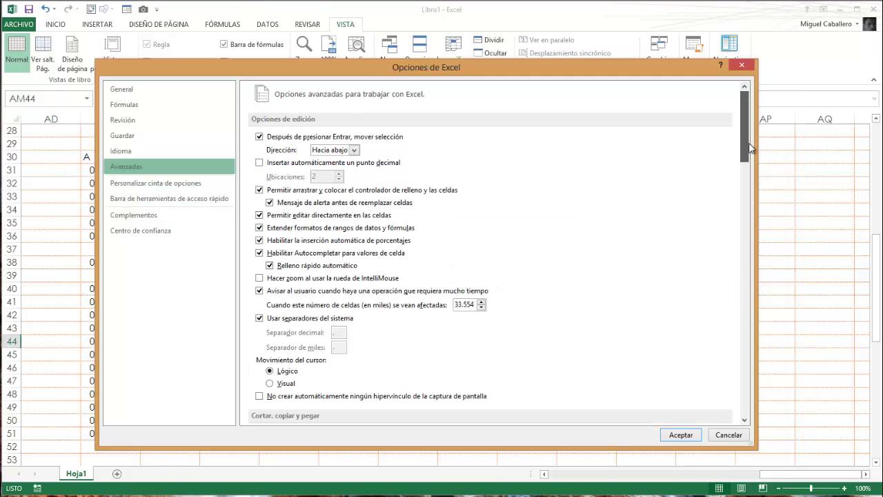
mouse_move(745, 161)
left_mouse_down()
mouse_move(754, 203)
mouse_move(749, 292)
left_mouse_up()
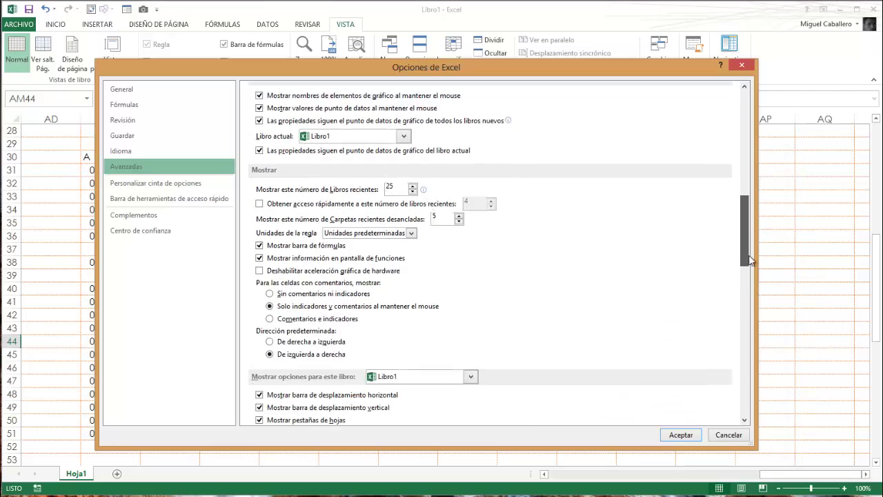
scroll(748, 293, "down", 3)
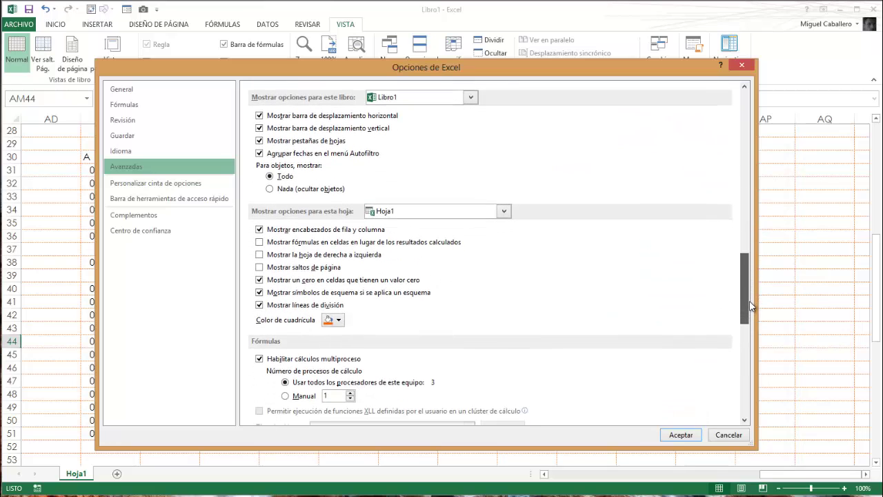
left_click(339, 320)
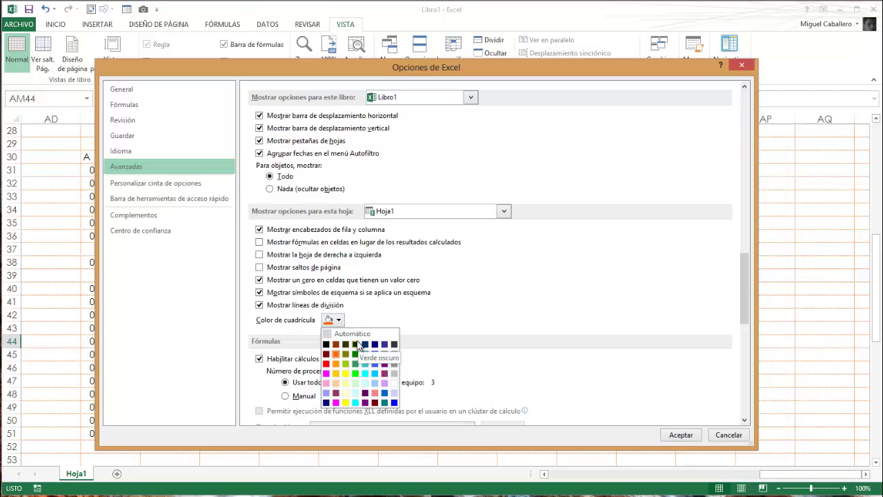
left_click(359, 335)
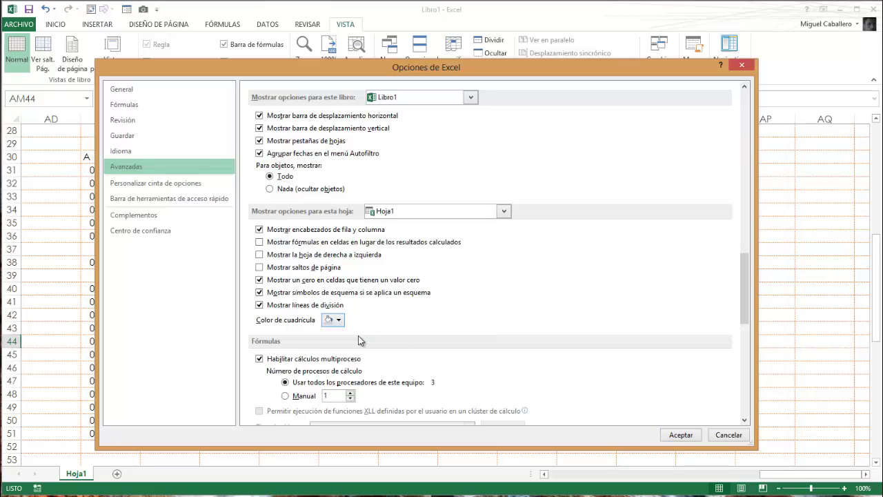
left_click(680, 435)
left_click(321, 303)
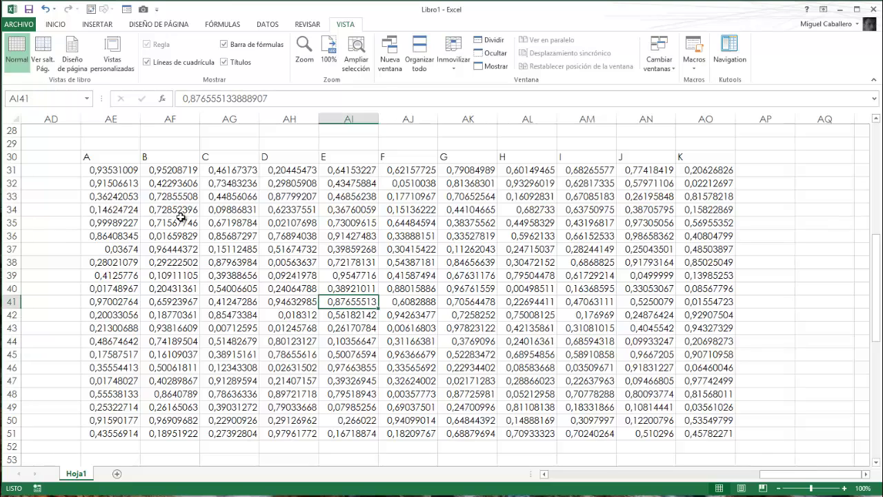
left_click(181, 221)
left_click(458, 303)
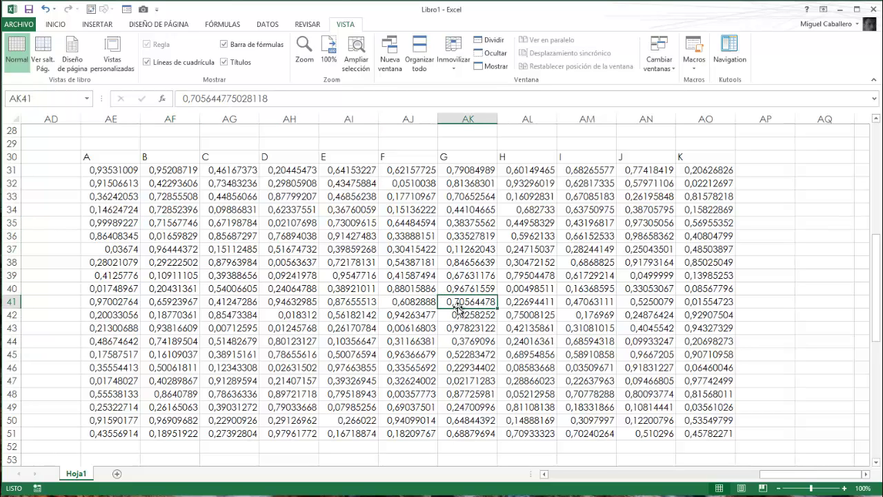